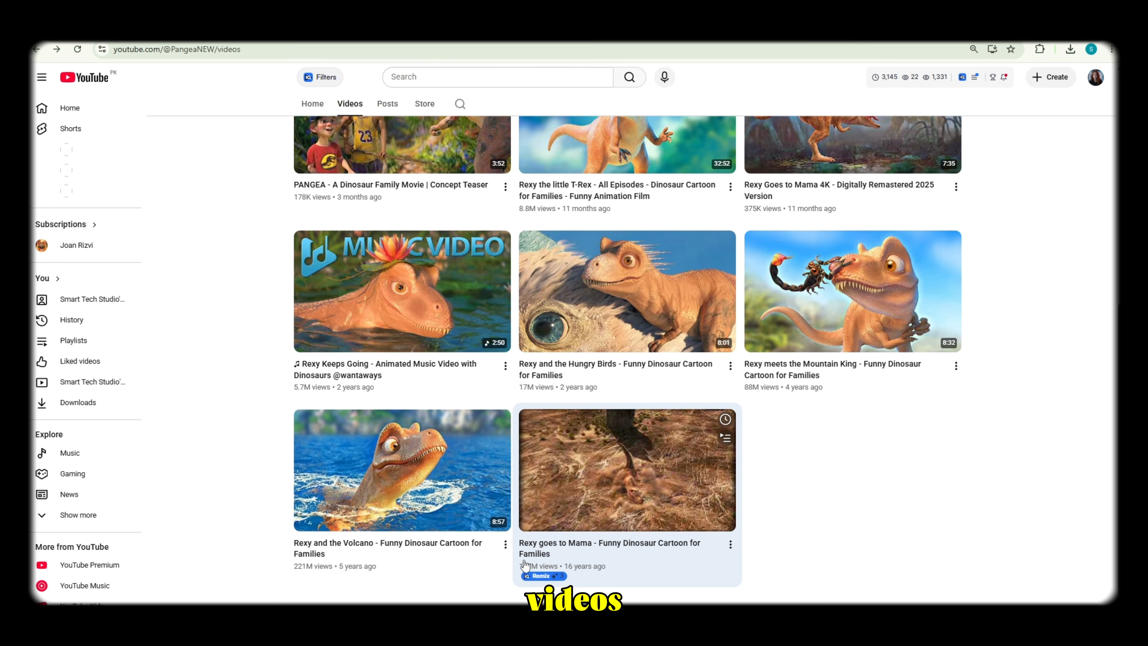
# Step: Look through the dinosaur cartoon videos and channel statistics on the Pangea - Never Ending World channel page
pyautogui.scroll(1, 542, 572)
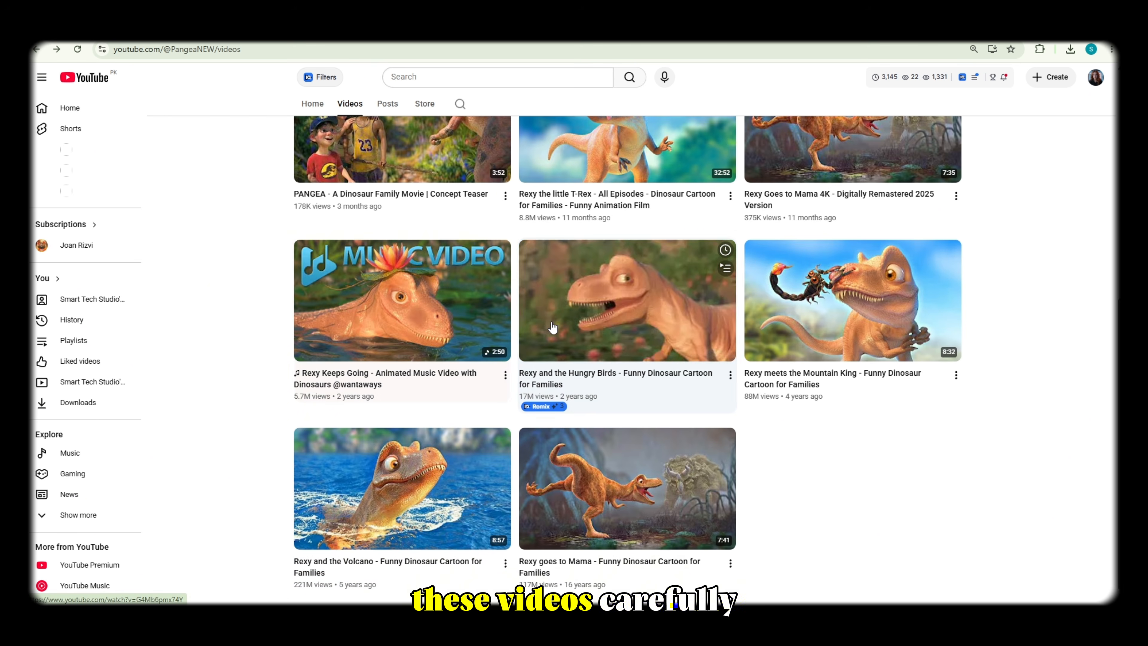
pyautogui.scroll(2, 612, 344)
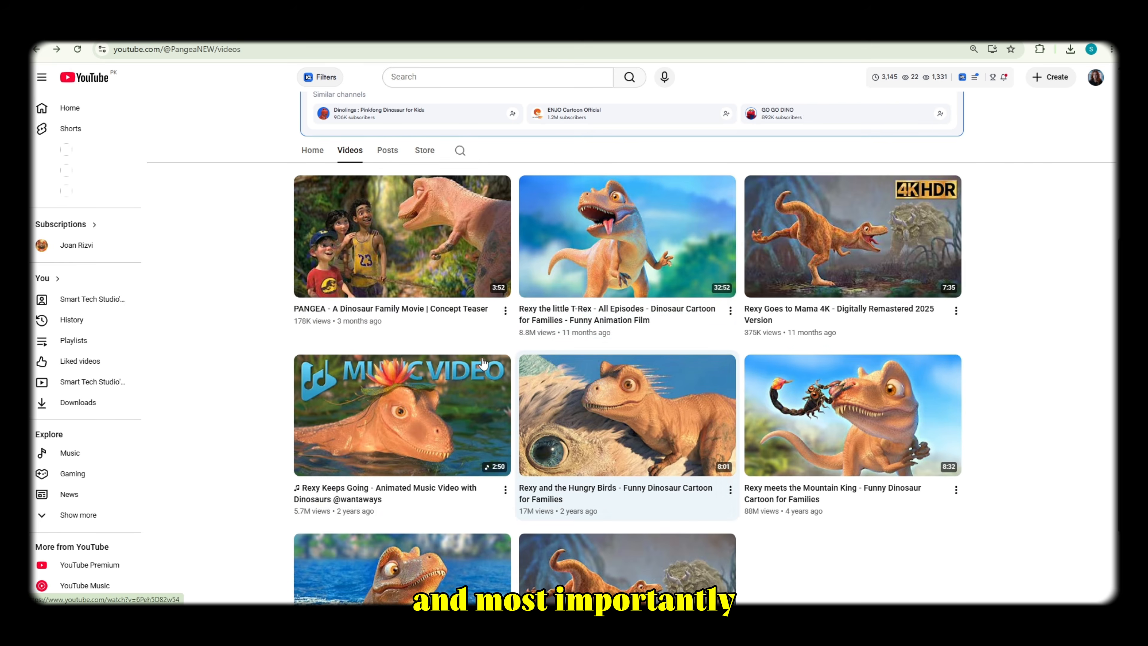
pyautogui.scroll(-3, 458, 292)
pyautogui.scroll(10, 558, 285)
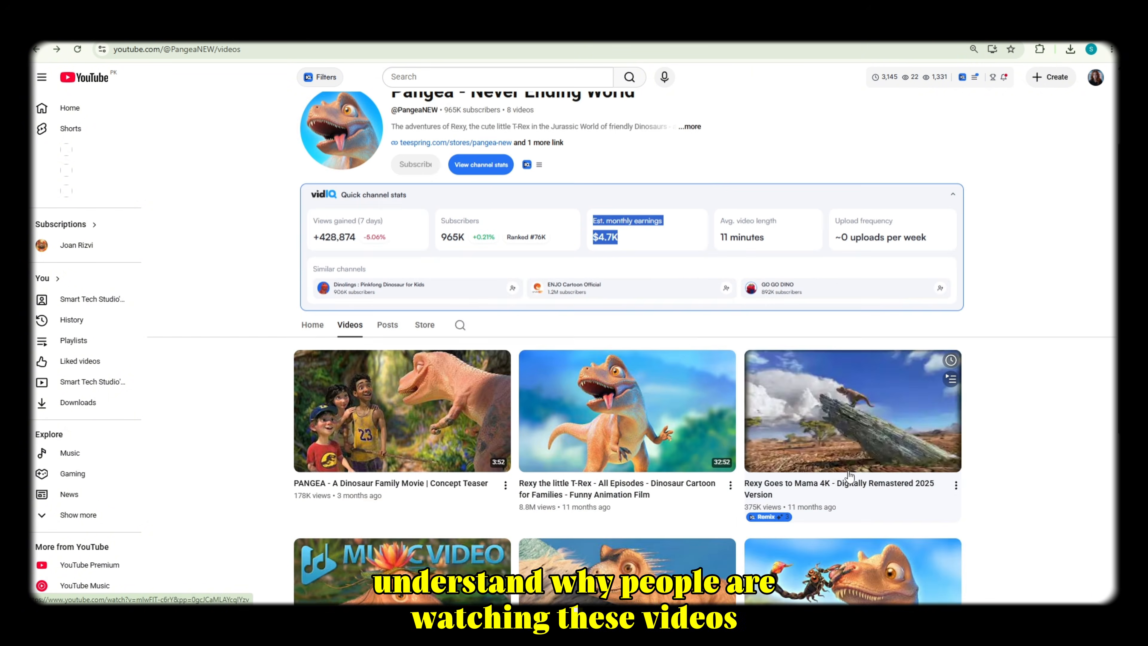
# Step: Switch to the master prompt document in Word and examine its character descriptions and global image style
pyautogui.click(651, 614)
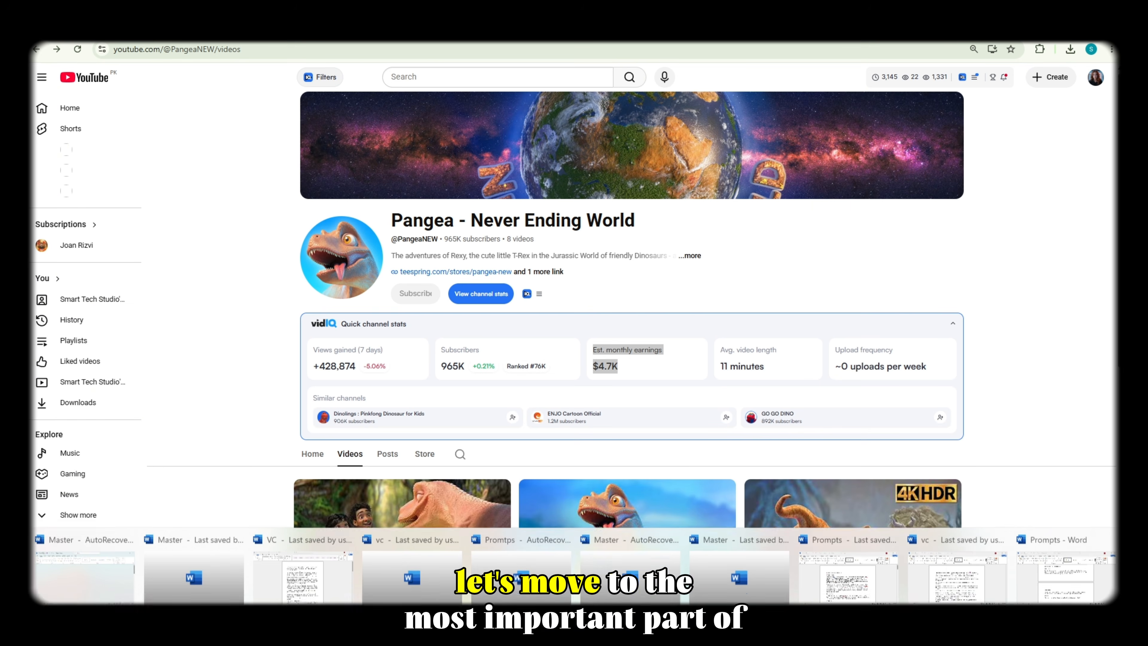
pyautogui.click(846, 563)
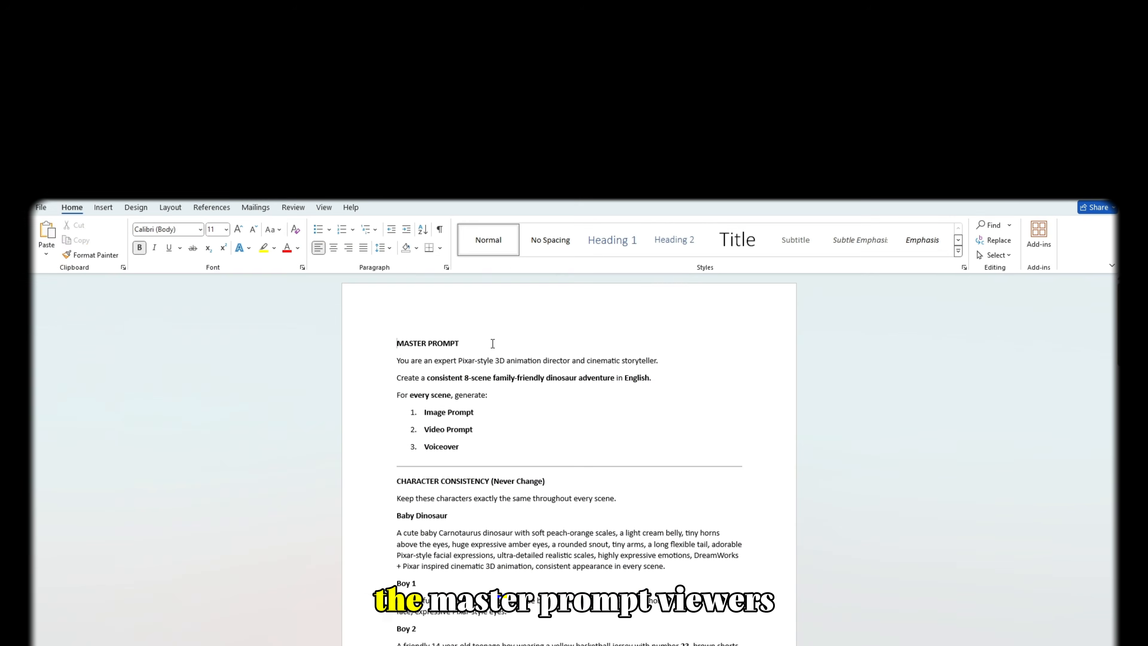
pyautogui.moveTo(457, 365); pyautogui.dragTo(394, 356)
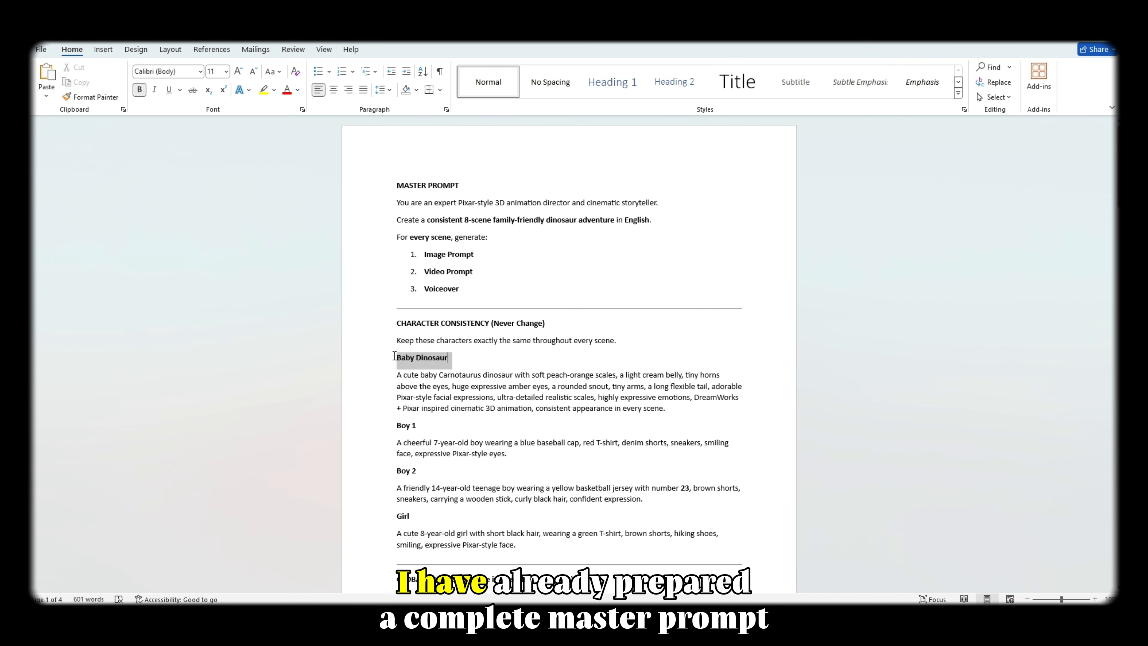
pyautogui.tripleClick(415, 426)
pyautogui.click(423, 515)
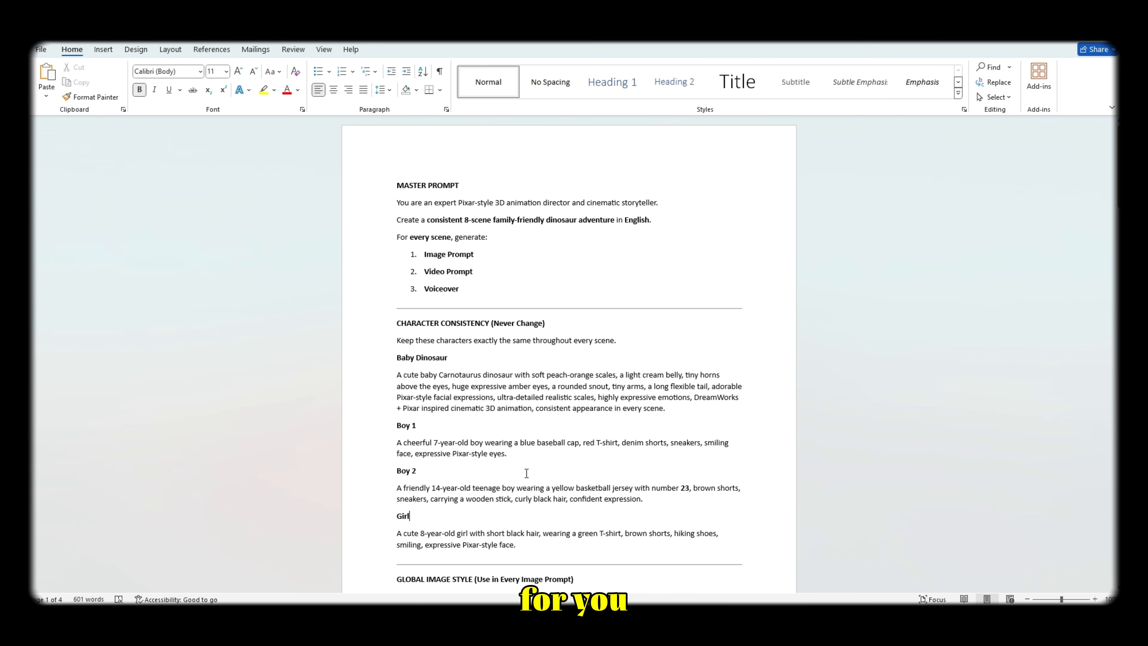
pyautogui.scroll(-5, 428, 353)
pyautogui.moveTo(517, 427); pyautogui.dragTo(394, 367)
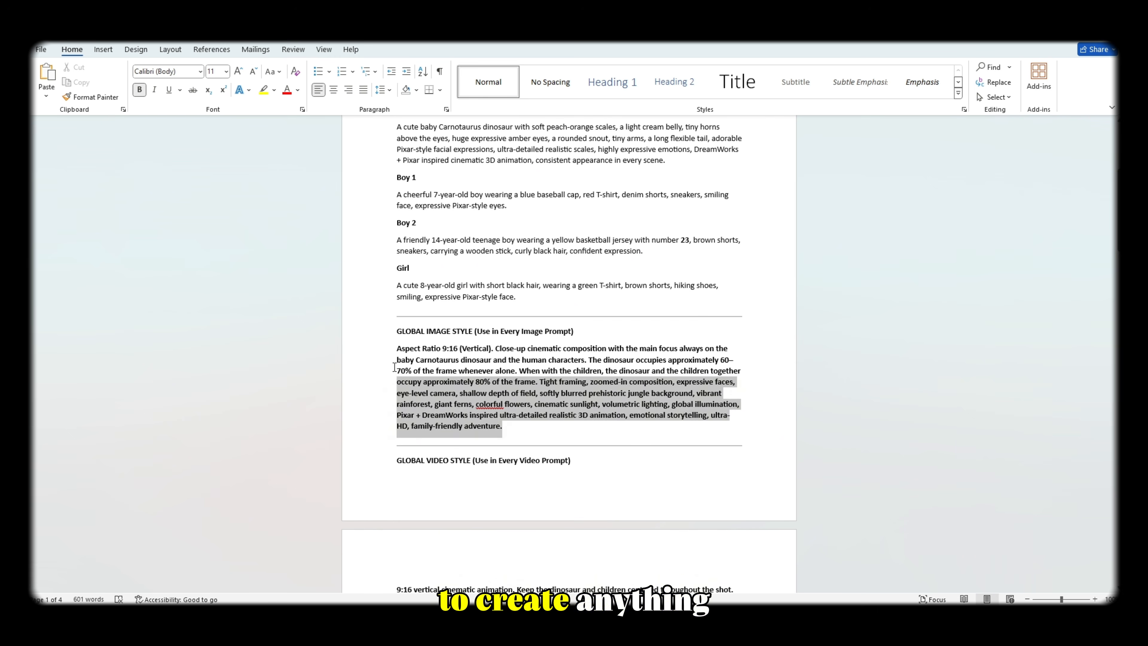
pyautogui.click(504, 426)
pyautogui.scroll(-4, 452, 398)
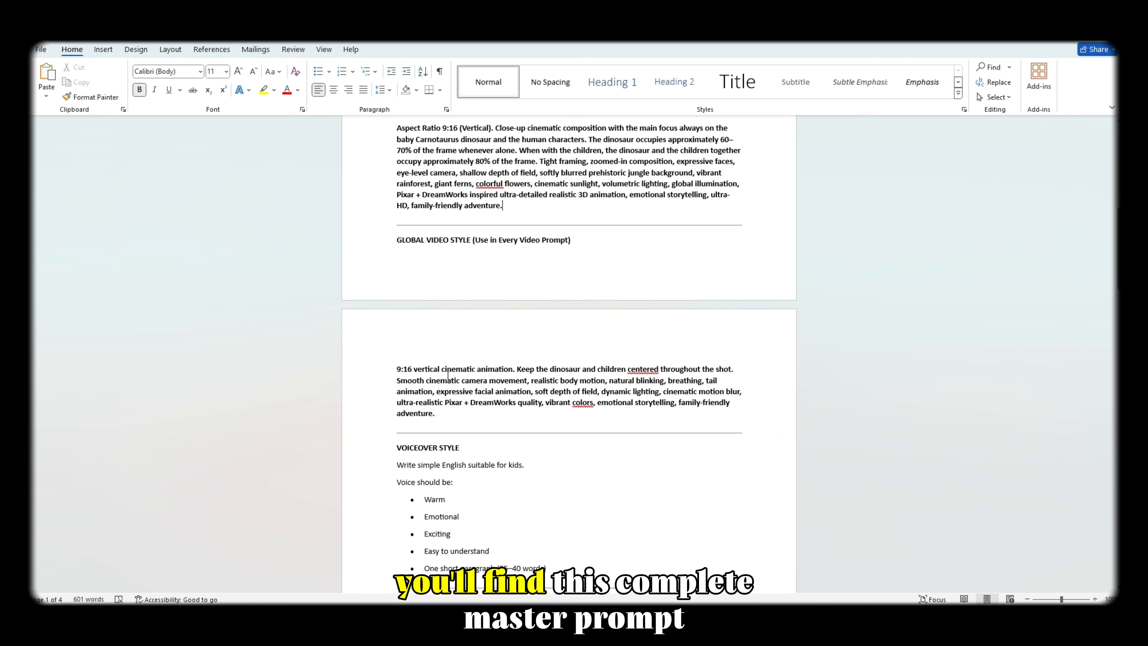
# Step: Read through the master prompt's global video style, voiceover style, story scenes, output format and consistency rules
pyautogui.scroll(-4, 498, 355)
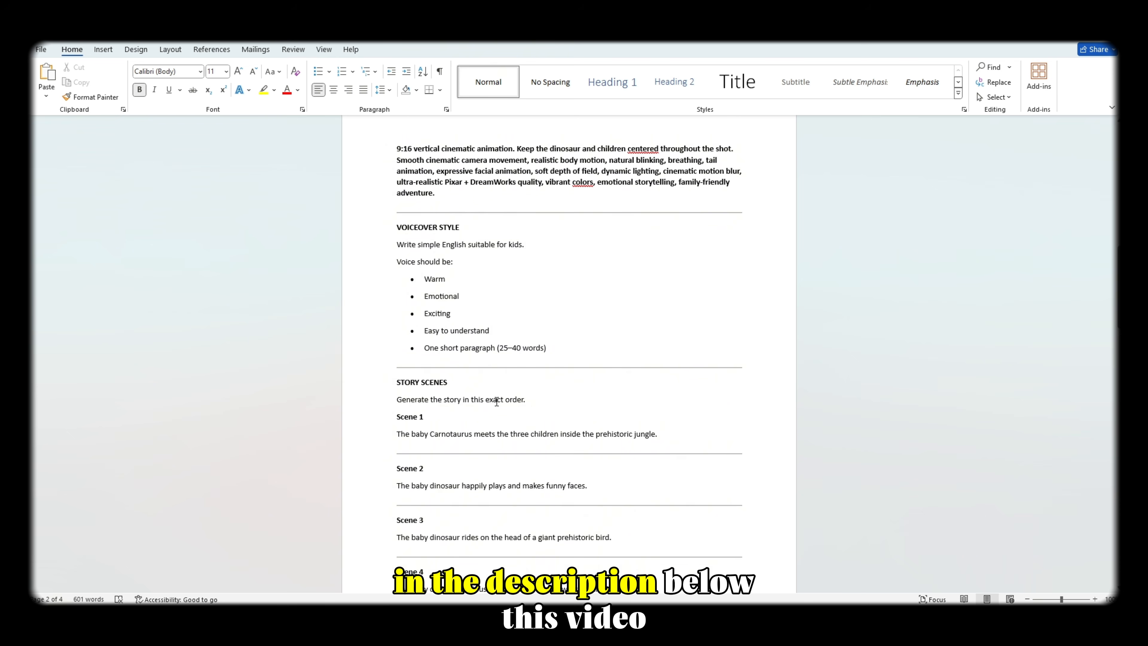
pyautogui.scroll(-7, 454, 405)
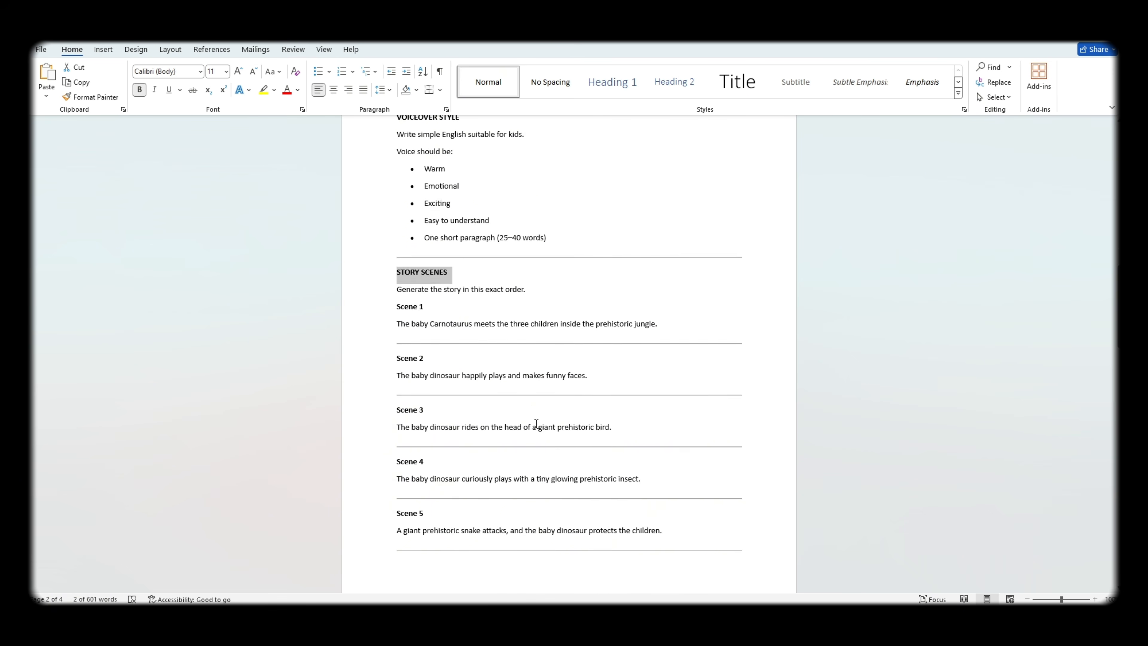
pyautogui.scroll(-1, 754, 415)
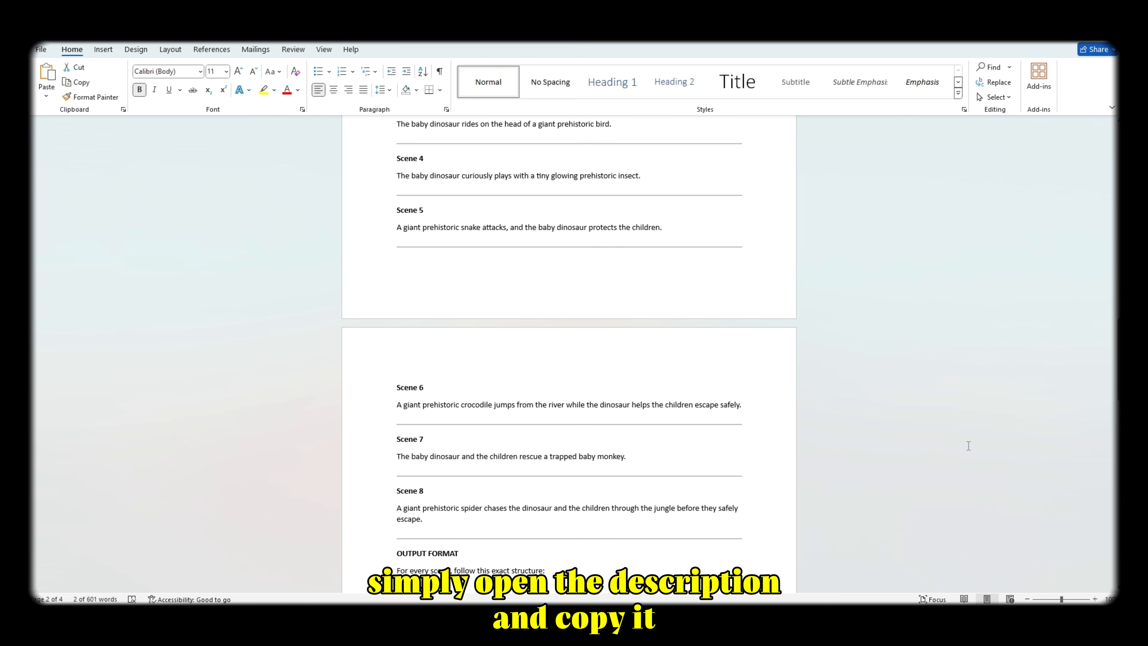
pyautogui.scroll(-14, 968, 446)
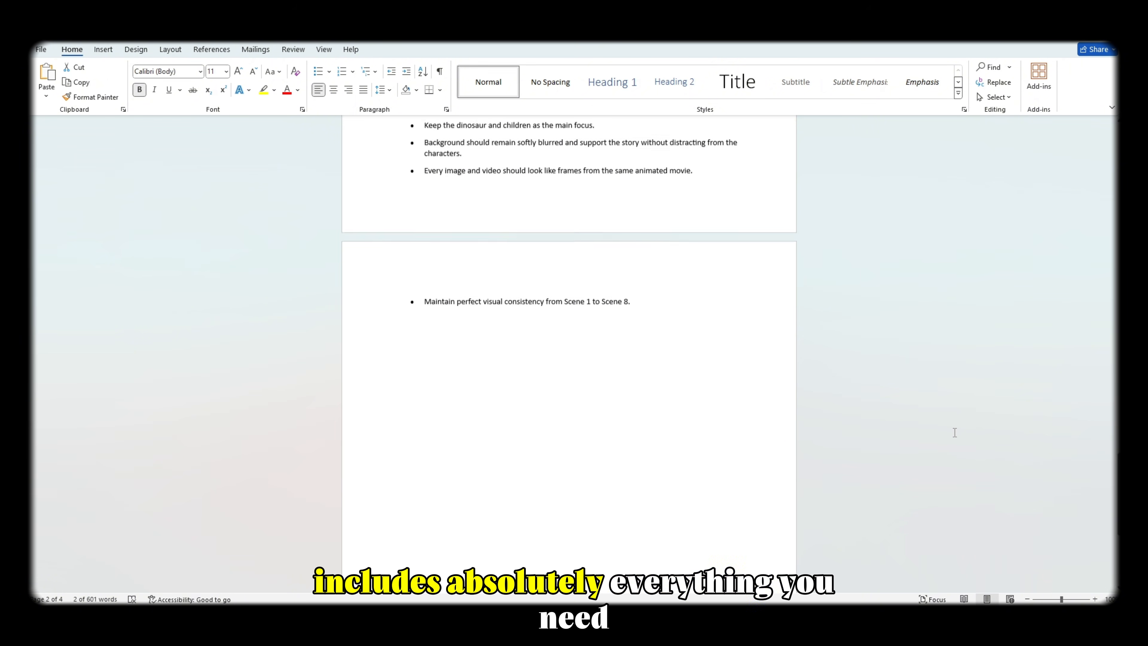
pyautogui.scroll(-2, 890, 391)
pyautogui.scroll(9, 1073, 378)
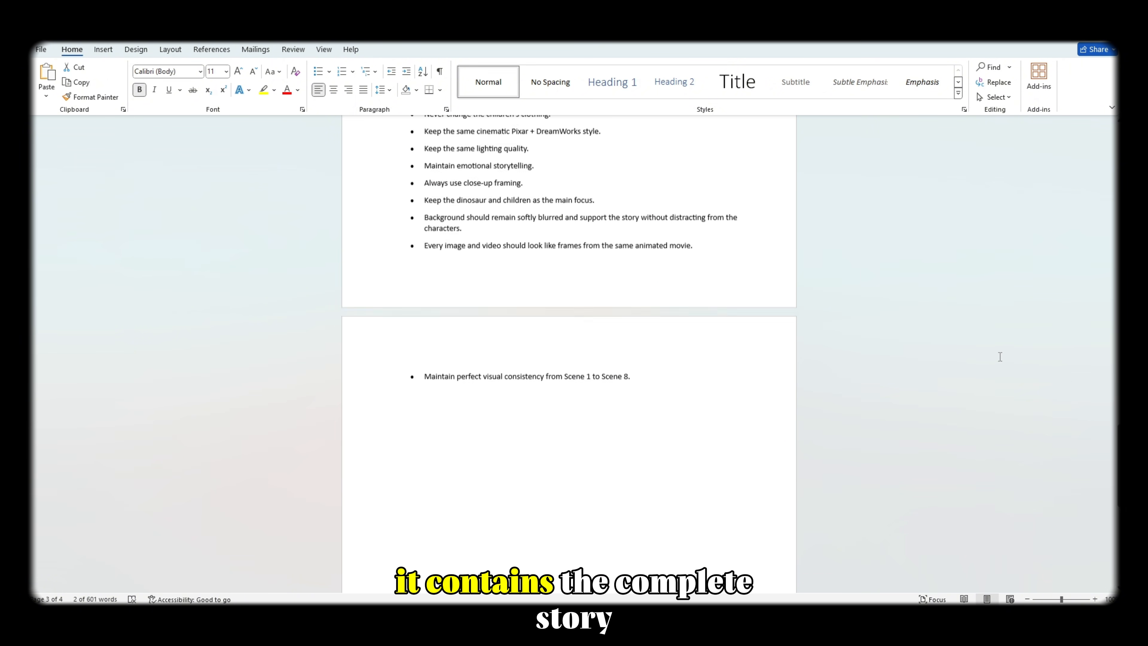
pyautogui.scroll(9, 1067, 306)
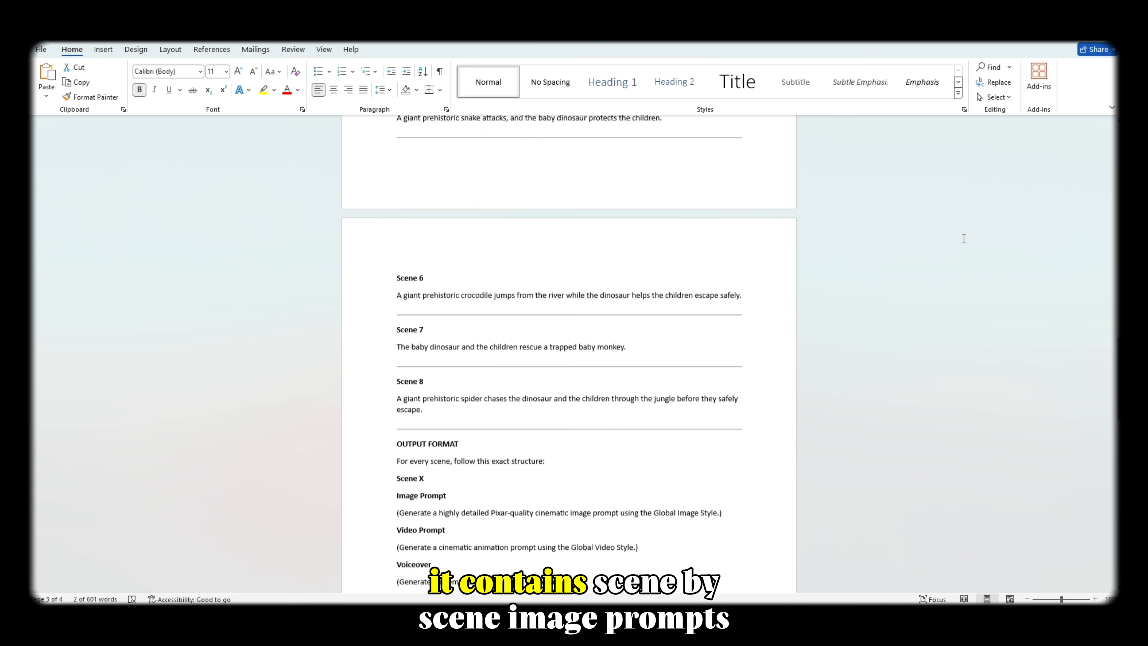
pyautogui.scroll(20, 684, 368)
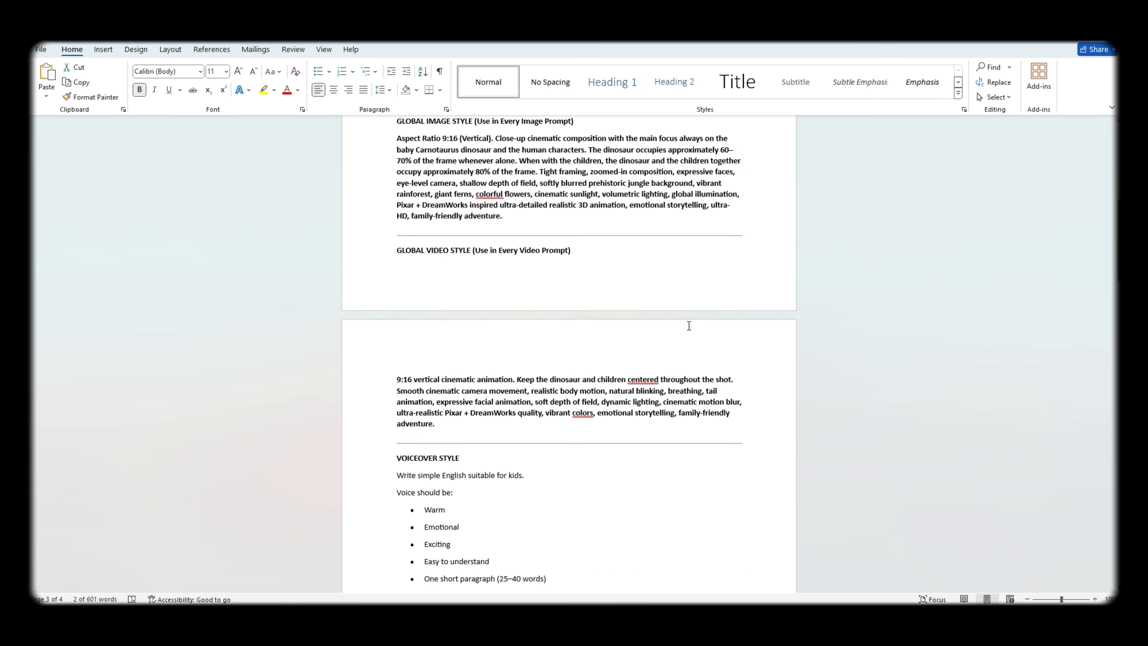
# Step: Copy the entire master prompt text from the document
pyautogui.scroll(1, 625, 293)
pyautogui.hotkey('ctrl', 'a')
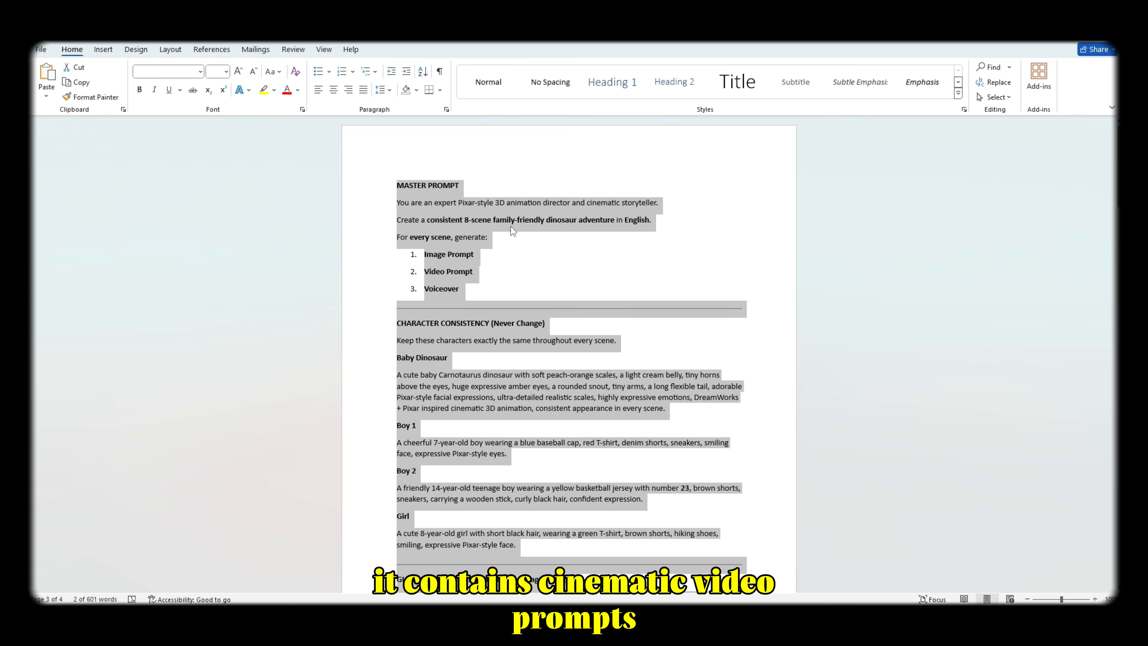
pyautogui.rightClick(513, 226)
pyautogui.click(563, 270)
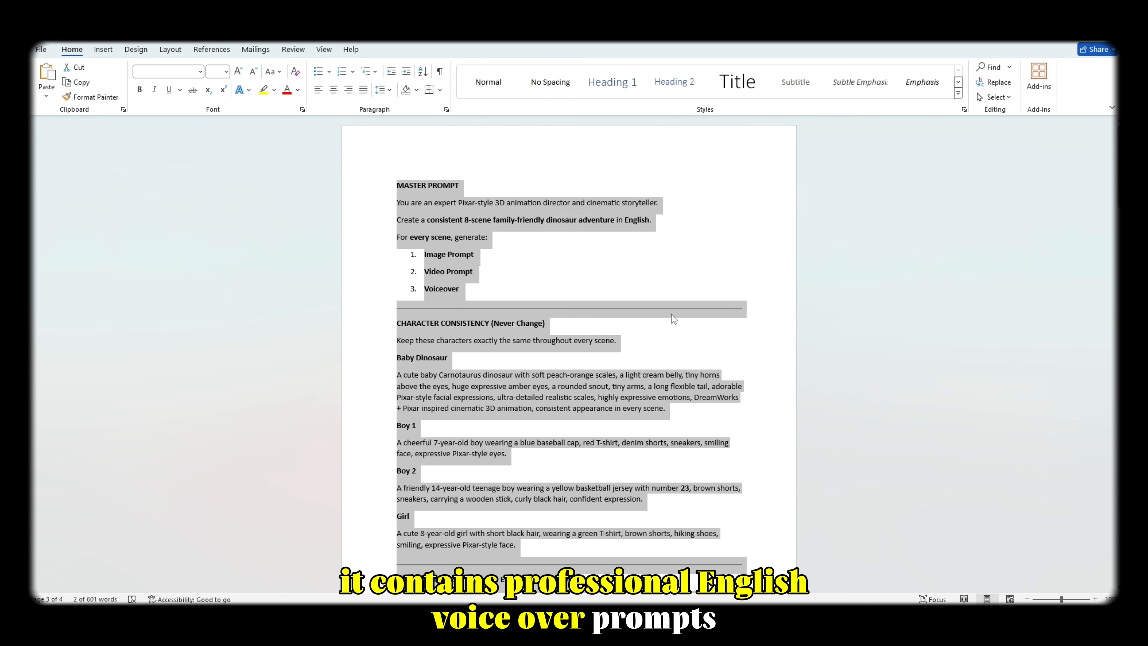
# Step: Switch to Claude in the browser, paste the master prompt into a new chat and submit it
pyautogui.click(669, 603)
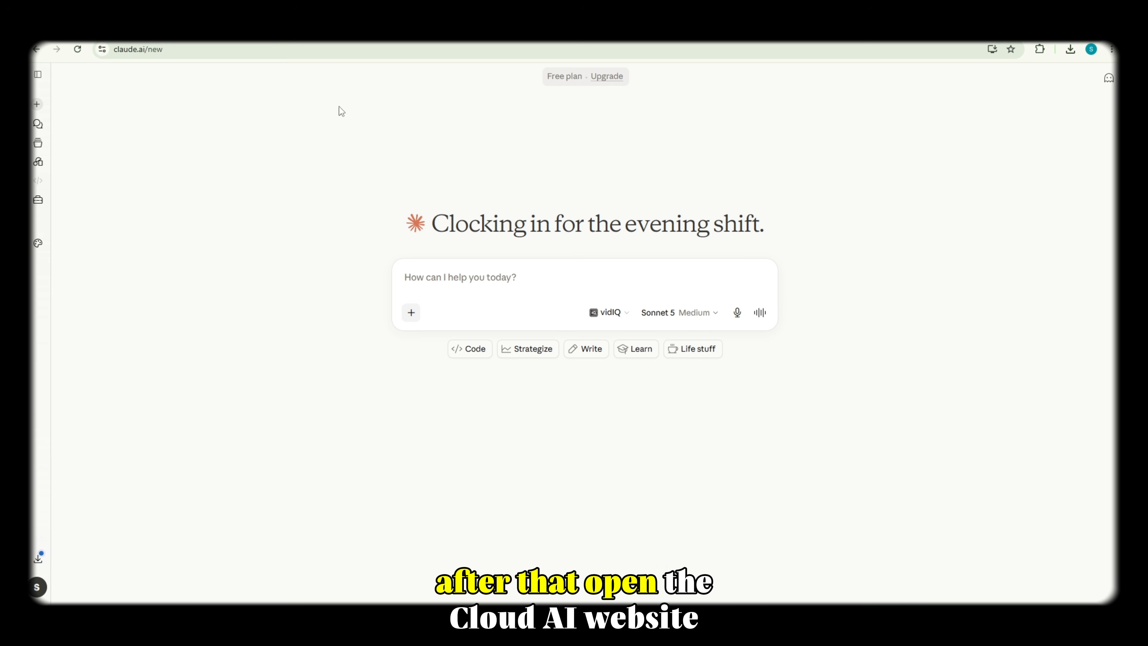
pyautogui.click(329, 53)
pyautogui.click(469, 282)
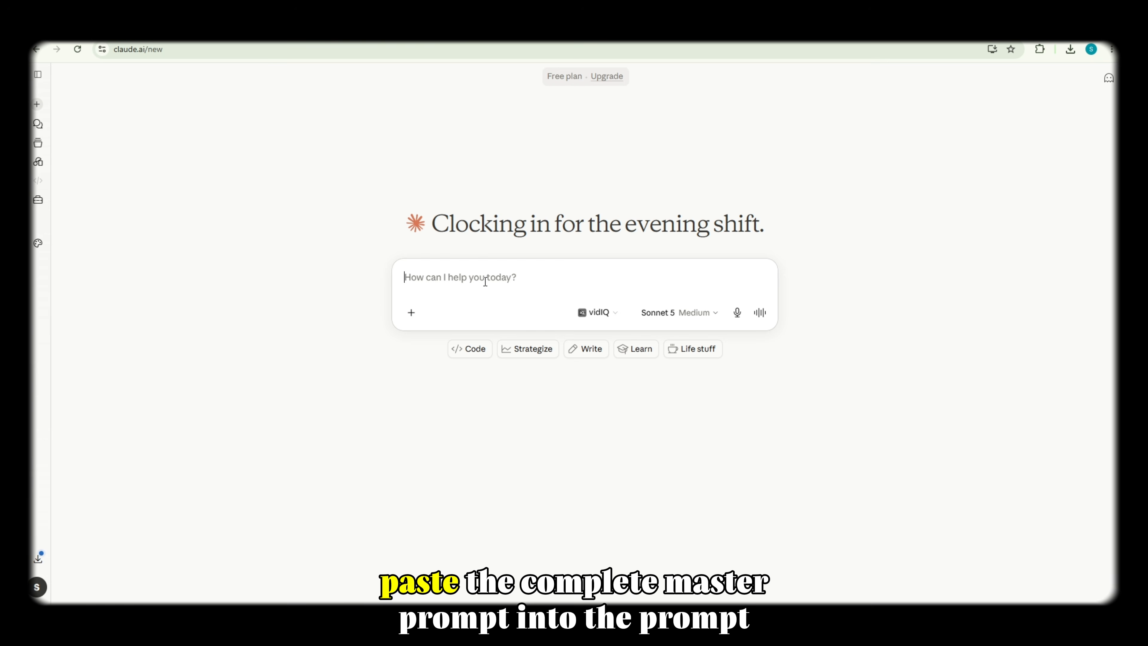
pyautogui.hotkey('ctrl', 'v')
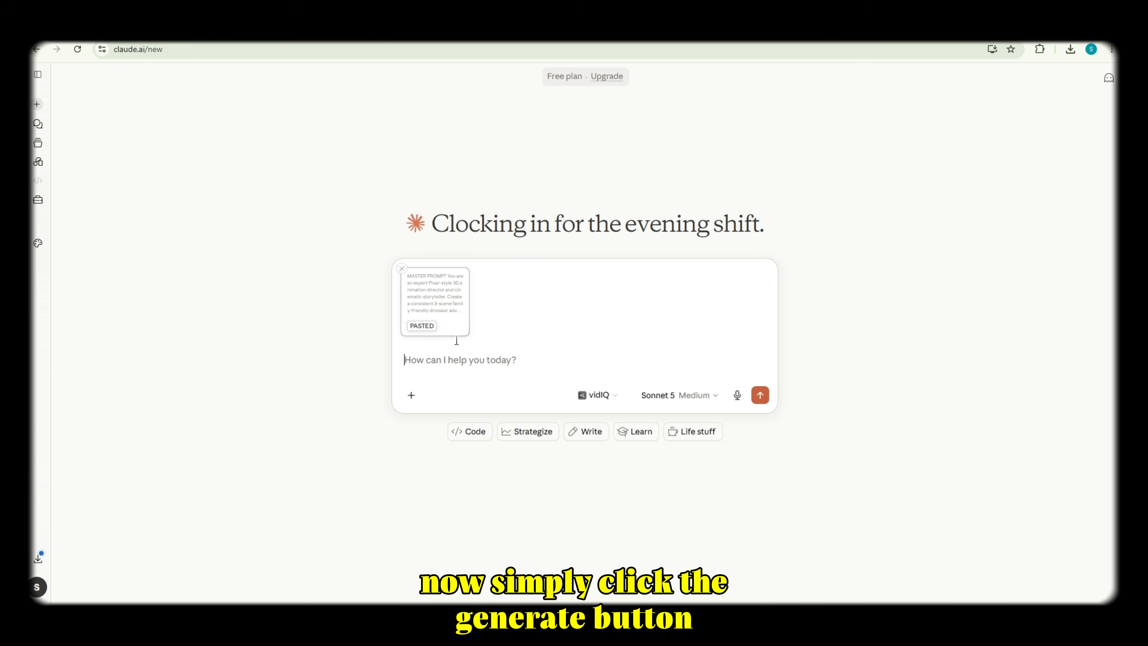
pyautogui.click(759, 394)
pyautogui.click(759, 396)
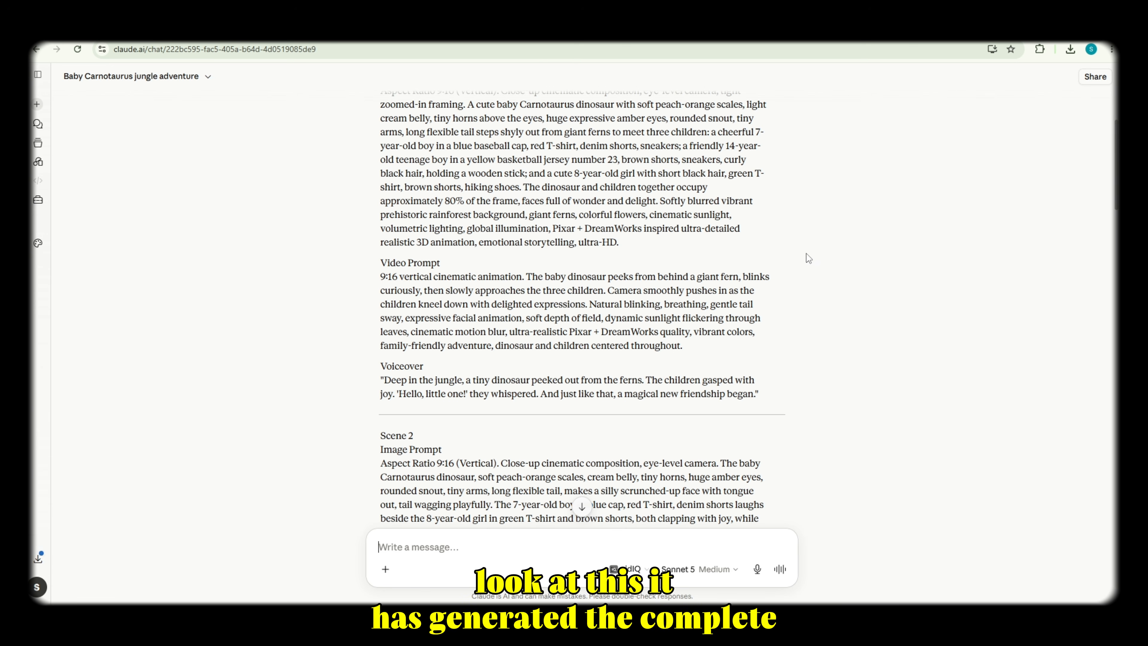
# Step: Review the generated image prompts, video prompts and voiceovers for Scenes 1 to 8, and return to Scene 1
pyautogui.scroll(-3, 804, 269)
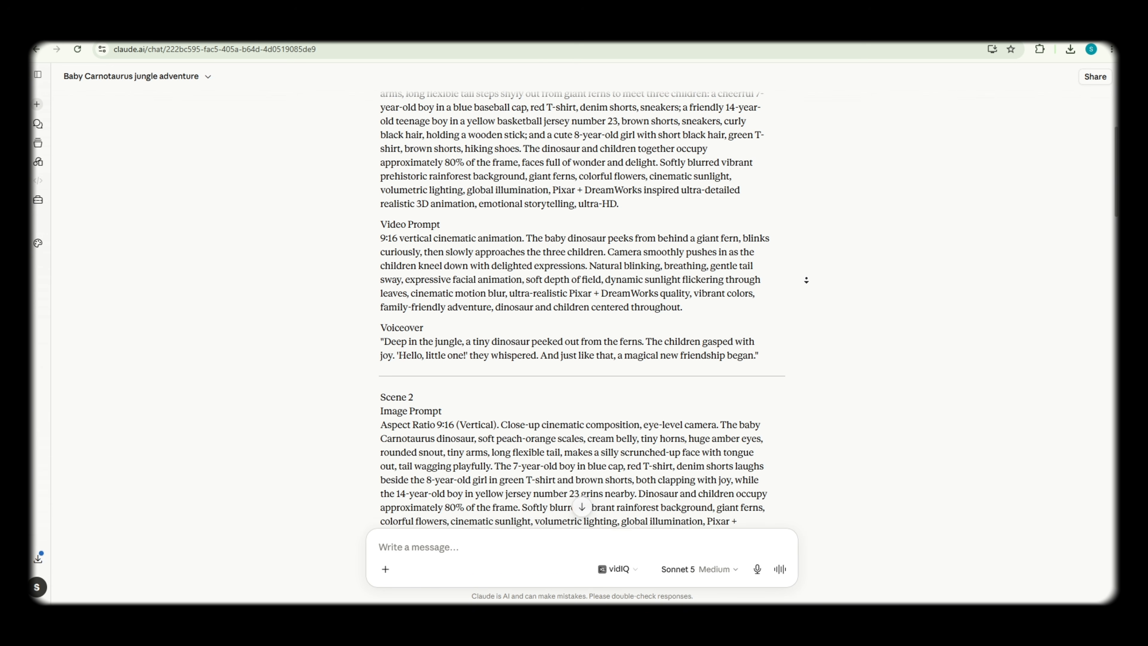
pyautogui.scroll(-5, 801, 282)
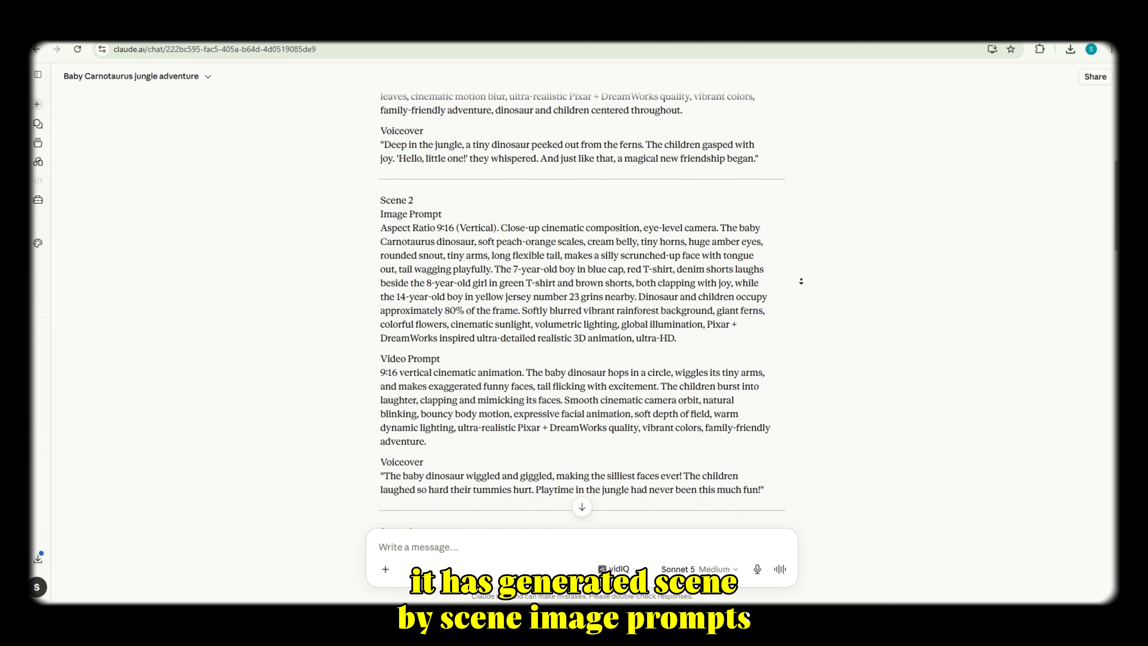
pyautogui.scroll(-5, 801, 281)
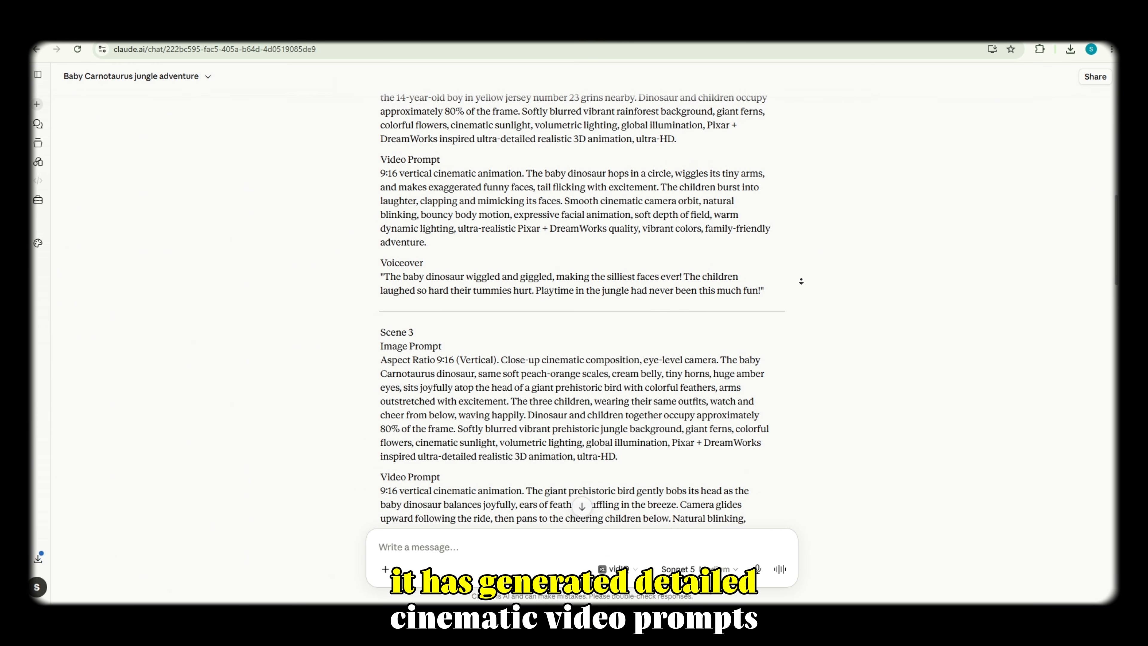
pyautogui.scroll(-5, 800, 281)
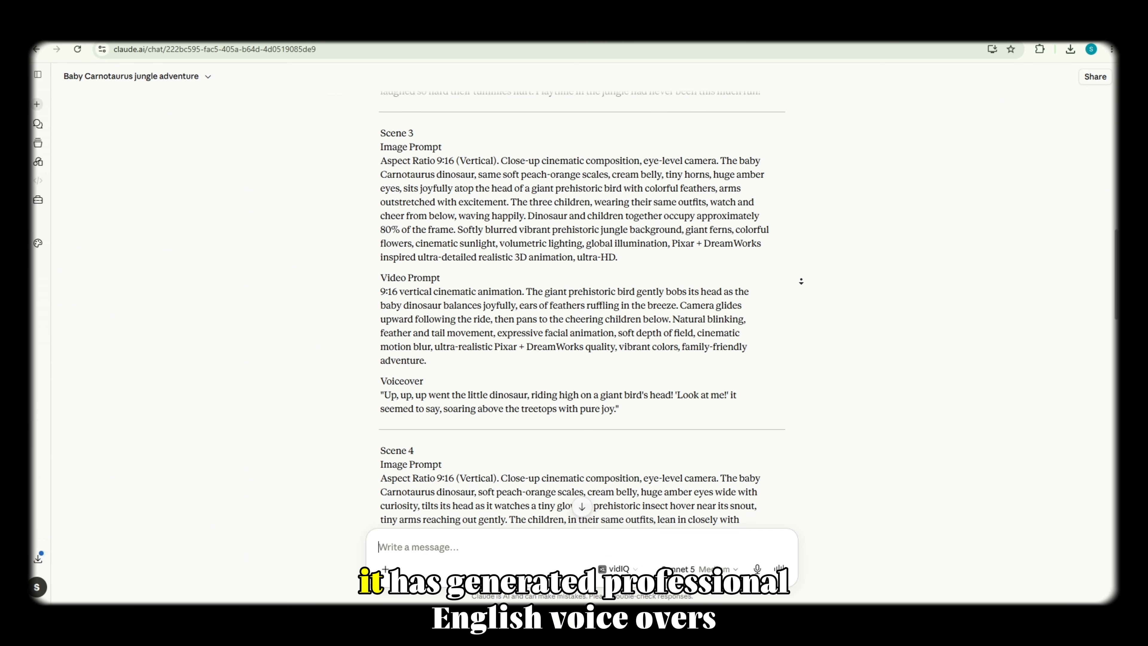
pyautogui.scroll(-5, 801, 281)
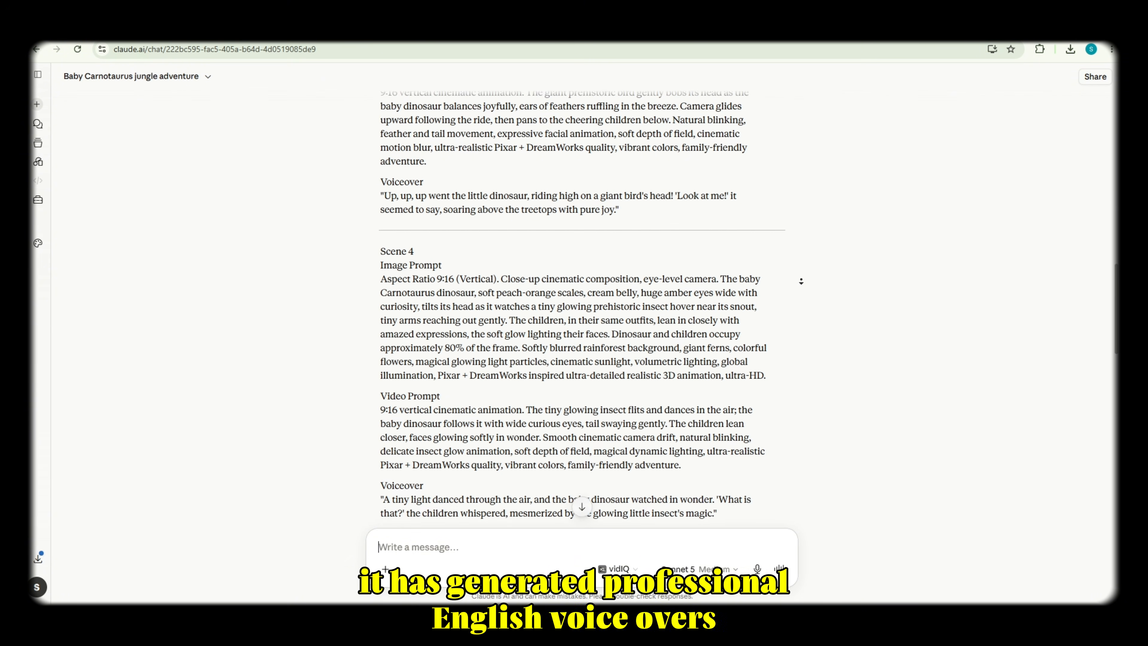
pyautogui.scroll(-5, 801, 281)
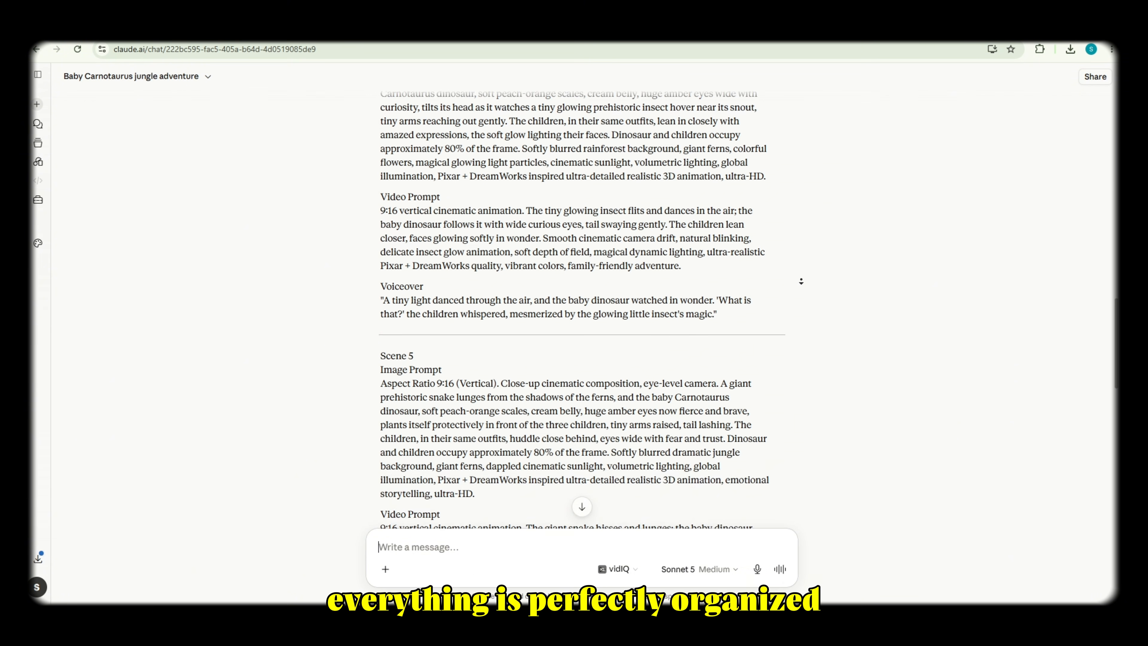
pyautogui.scroll(-5, 801, 281)
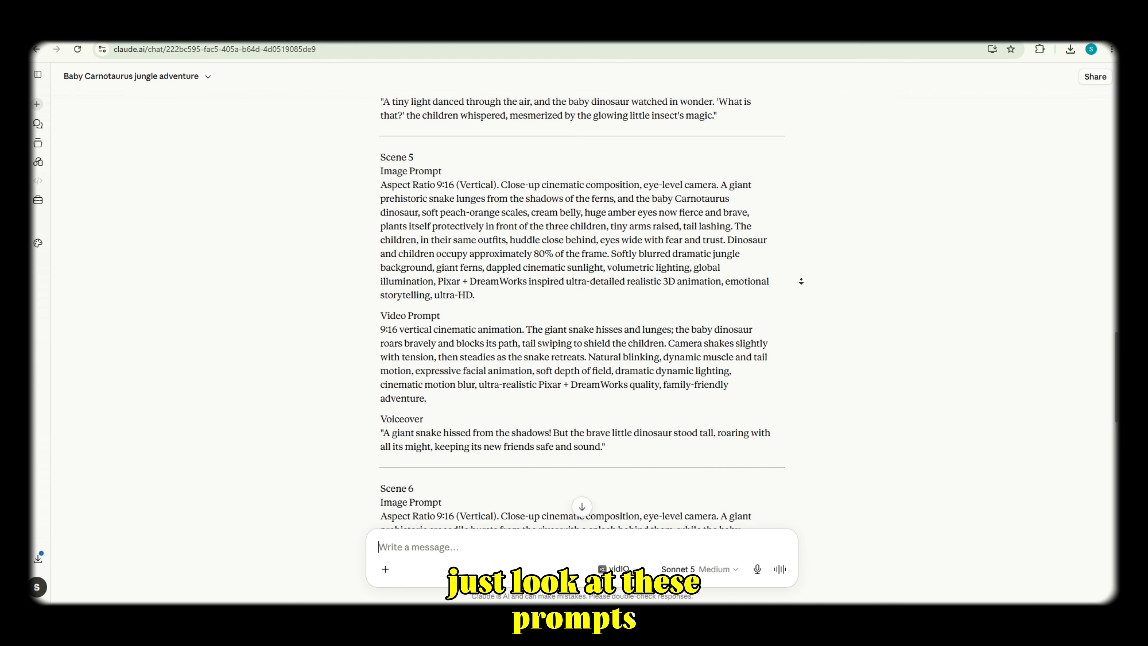
pyautogui.scroll(-5, 801, 281)
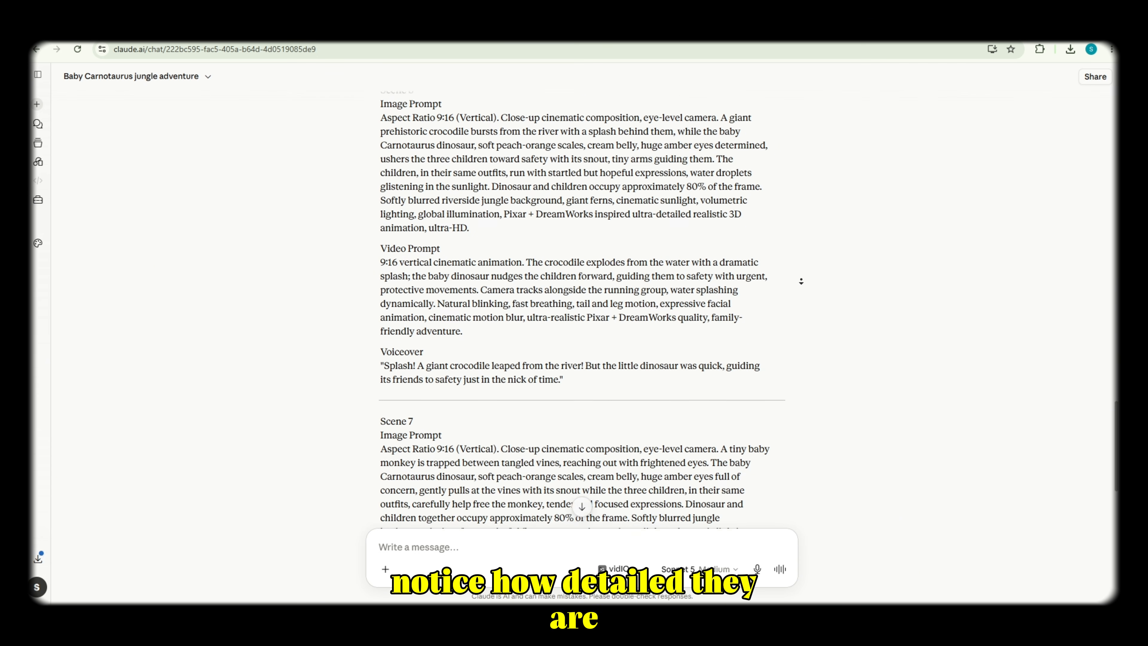
pyautogui.scroll(-1, 801, 281)
pyautogui.scroll(-1, 801, 281)
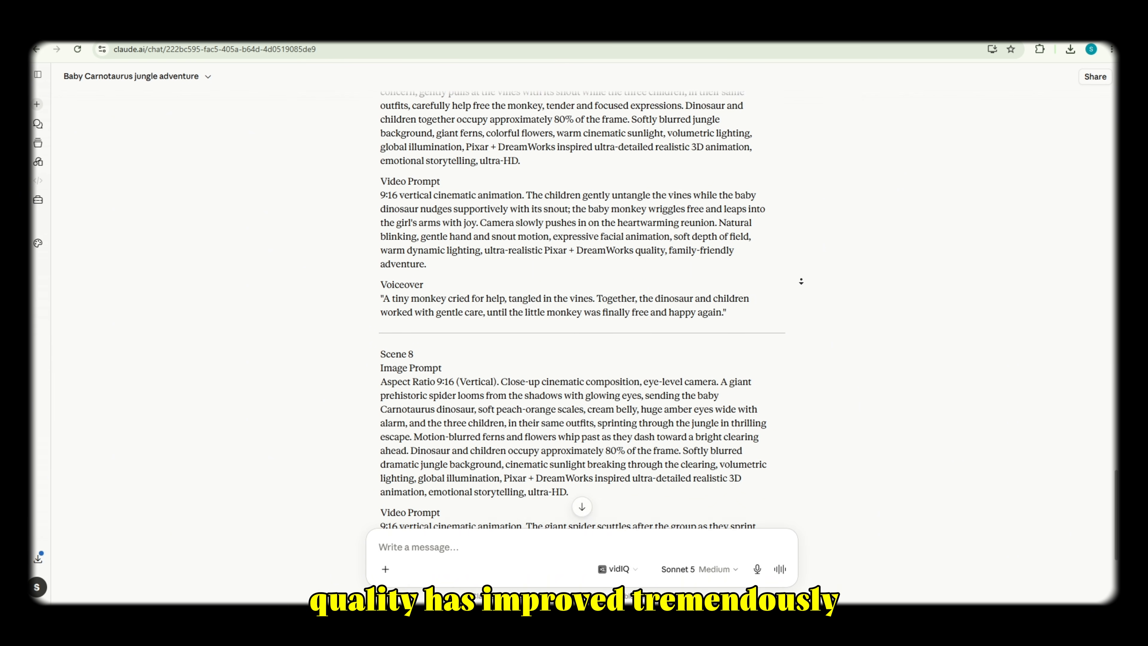
pyautogui.scroll(-1, 801, 281)
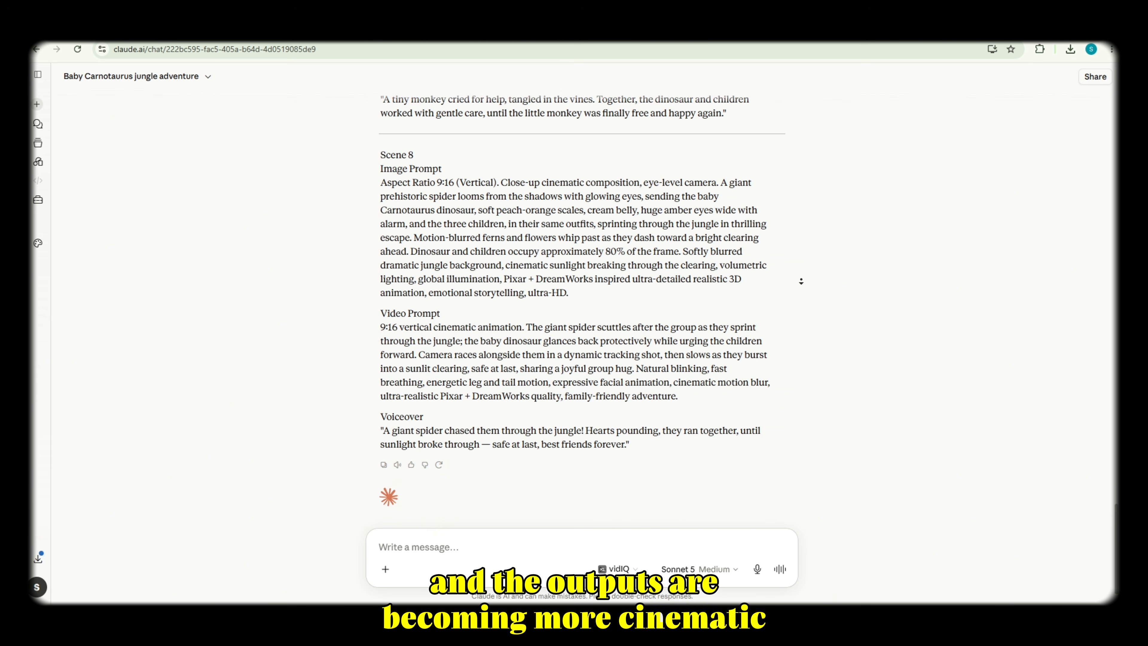
pyautogui.scroll(-1, 801, 281)
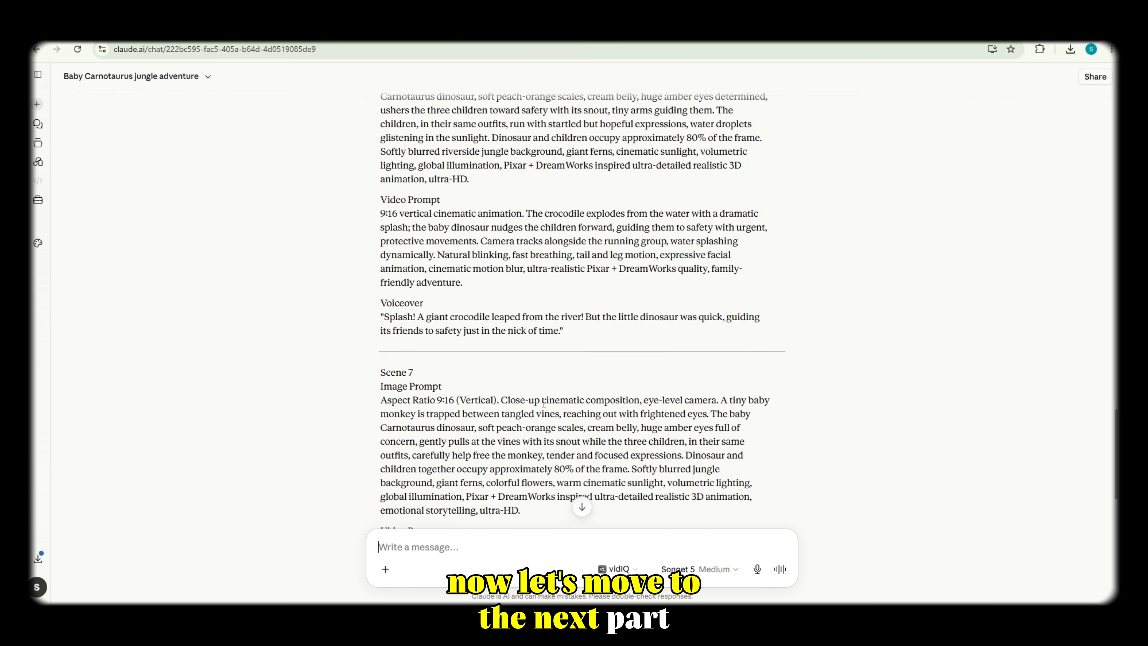
pyautogui.scroll(15, 398, 282)
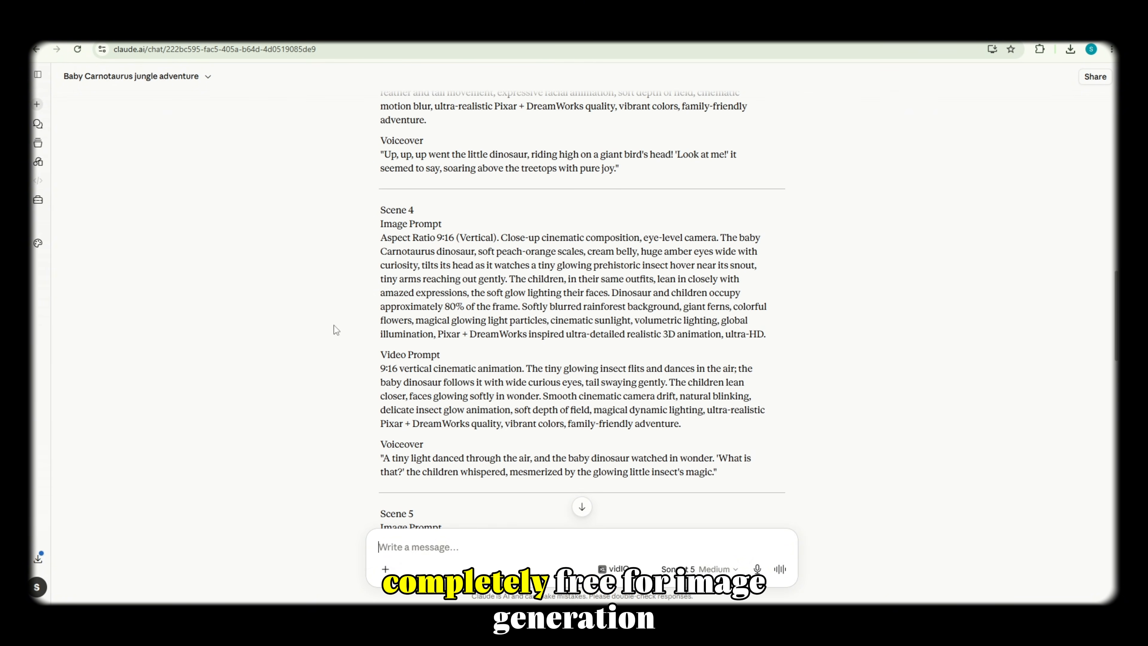
pyautogui.scroll(15, 451, 379)
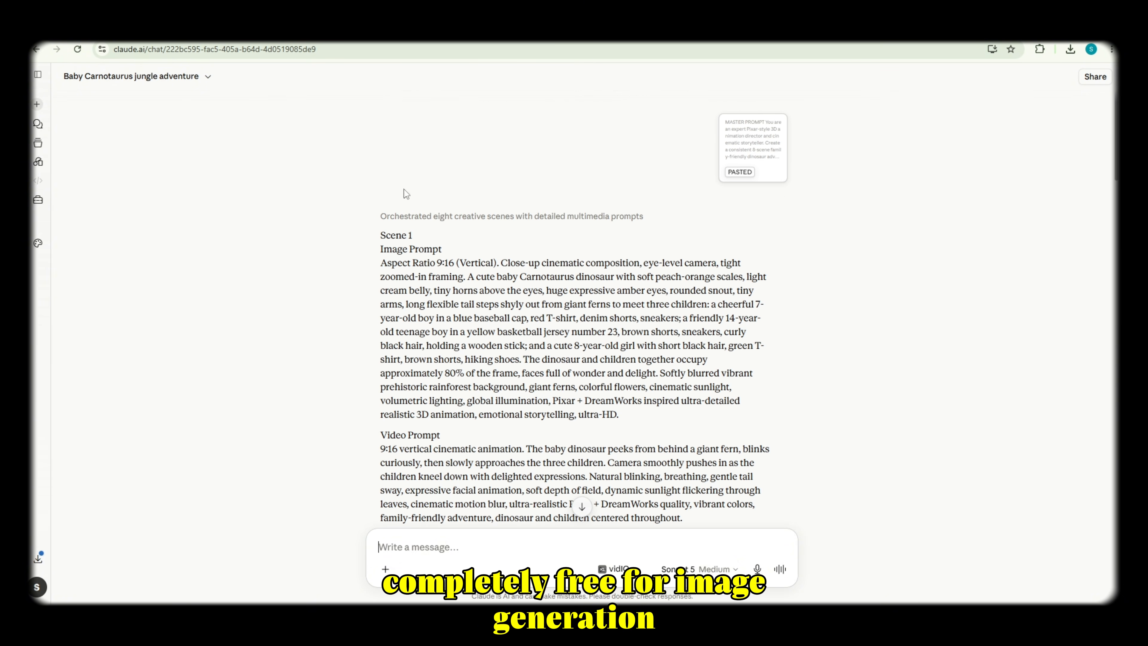
# Step: Switch to Gemini, paste the first image prompt of the baby Carnotaurus meeting three kids, append "9:16 RATIO" and submit it
pyautogui.scroll(-15, 677, 380)
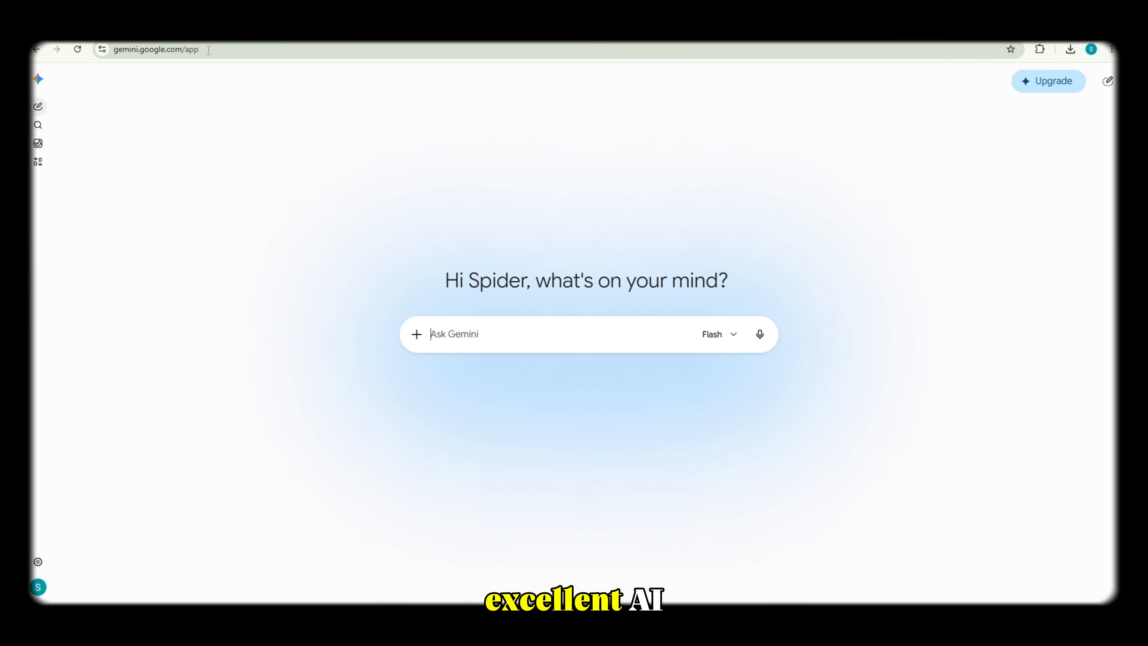
pyautogui.click(169, 49)
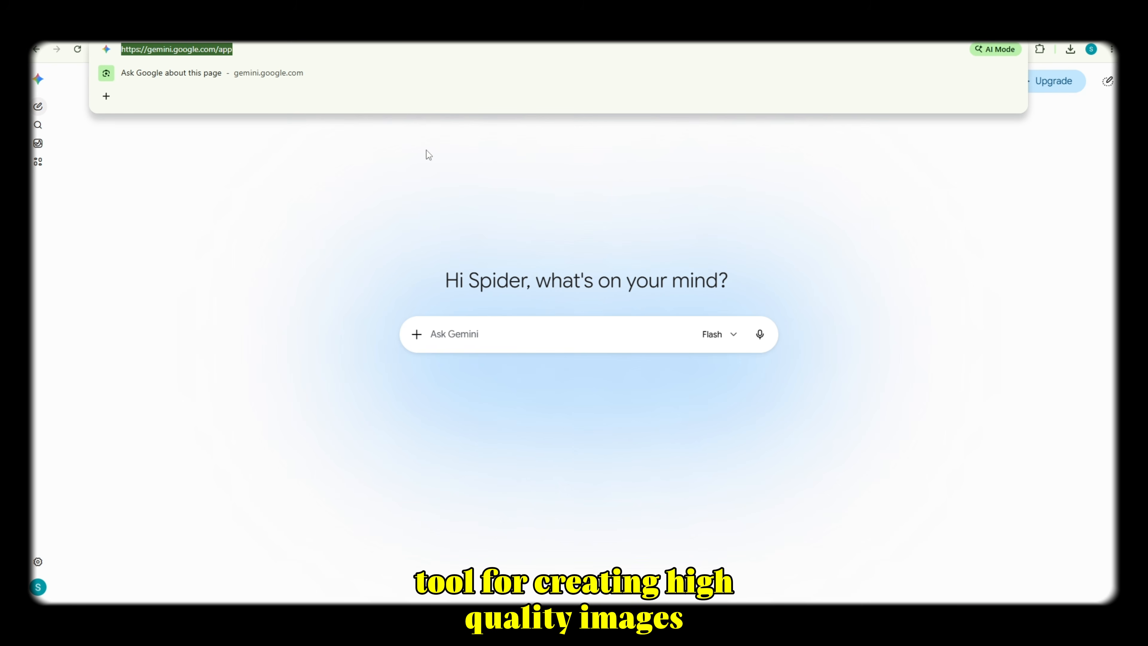
pyautogui.click(367, 211)
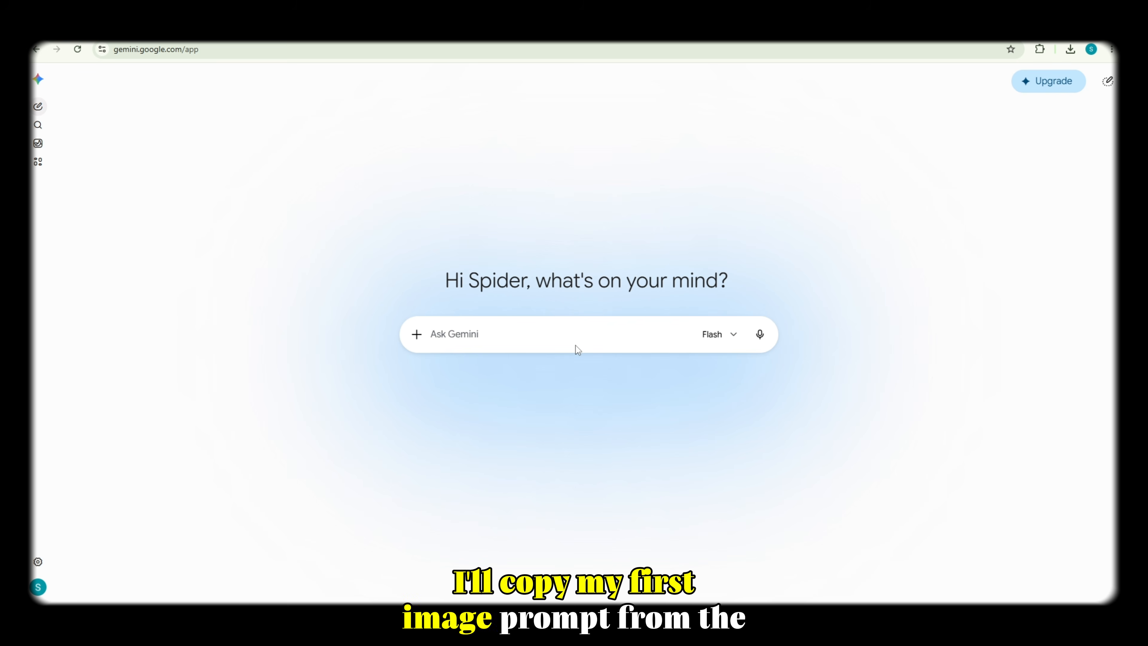
pyautogui.hotkey('ctrl', 'v')
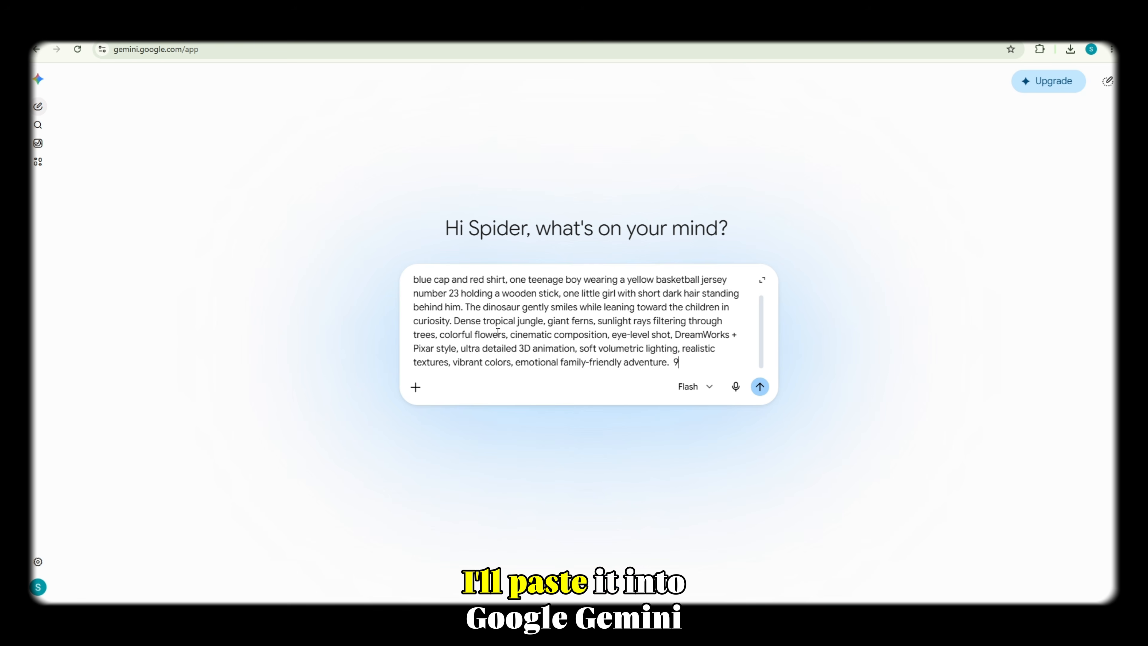
pyautogui.write('RATIO')
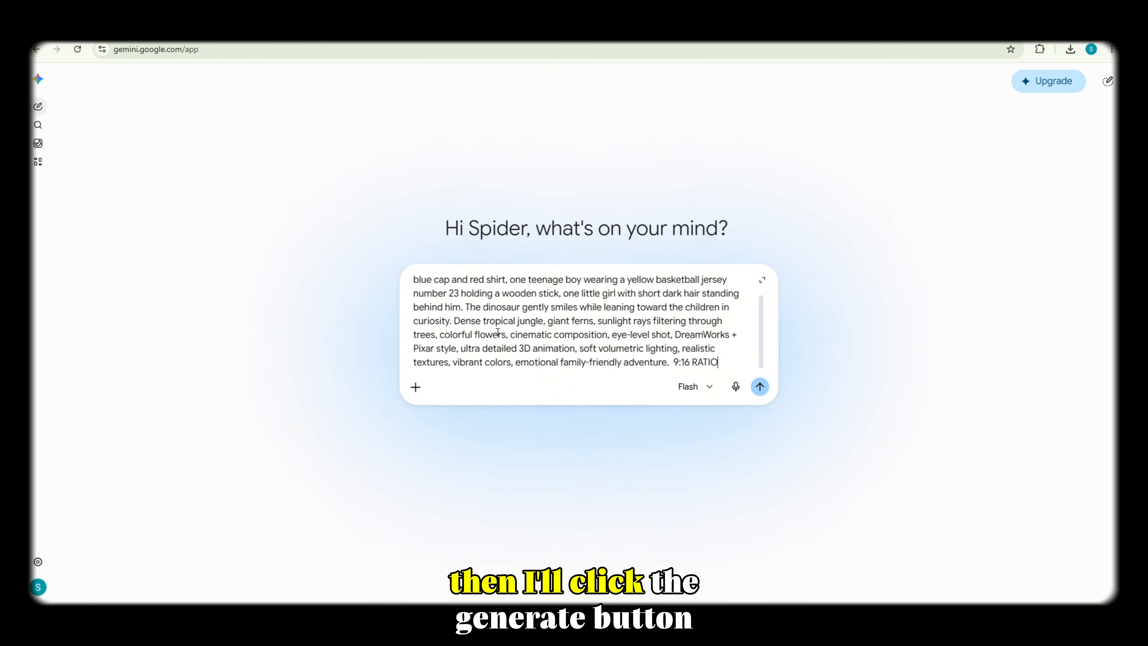
pyautogui.press('Return')
pyautogui.moveTo(407, 110); pyautogui.dragTo(421, 147)
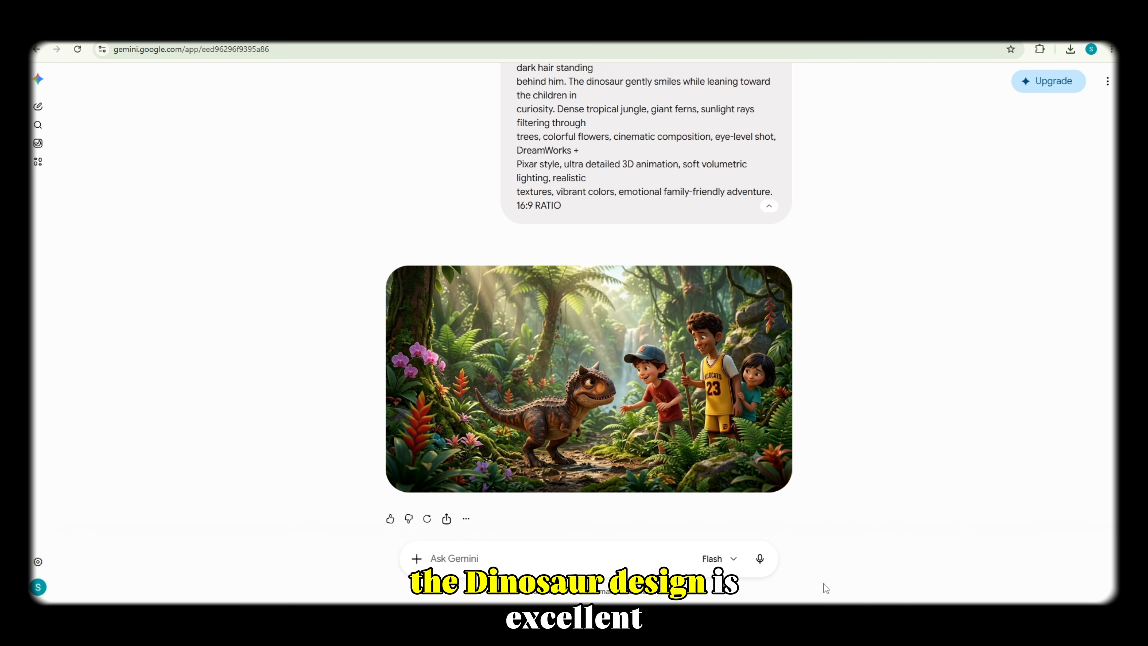
# Step: Switch to the prompts document in Word and copy the Image 2 image prompt along with the Character Consistency Prompt
pyautogui.moveTo(1014, 572)
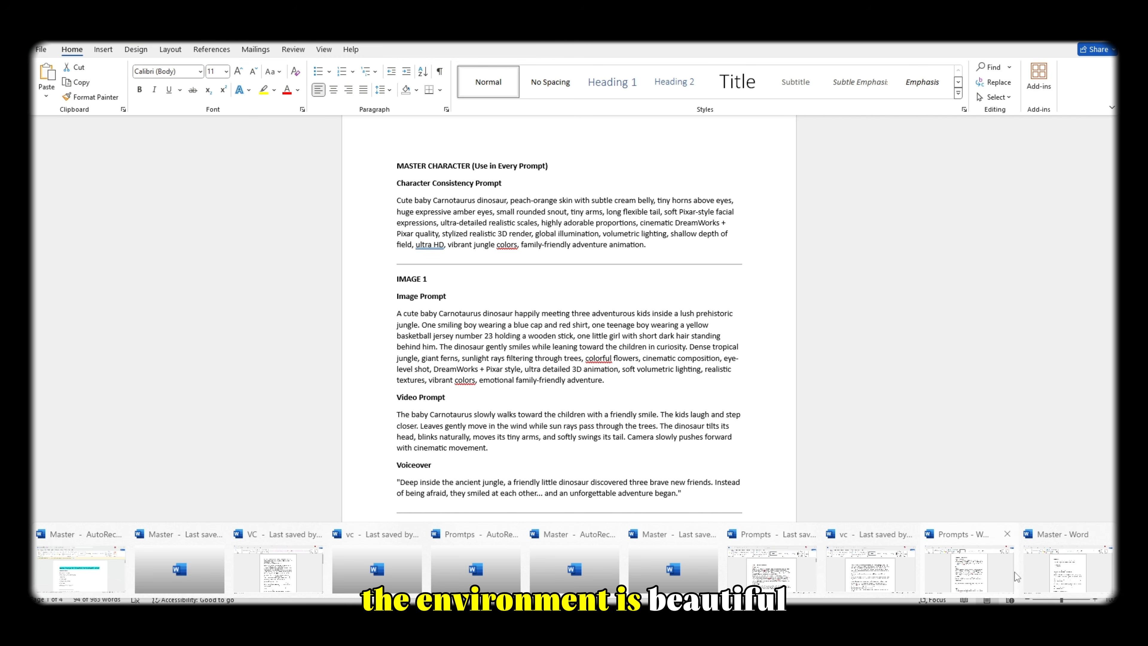
pyautogui.click(982, 565)
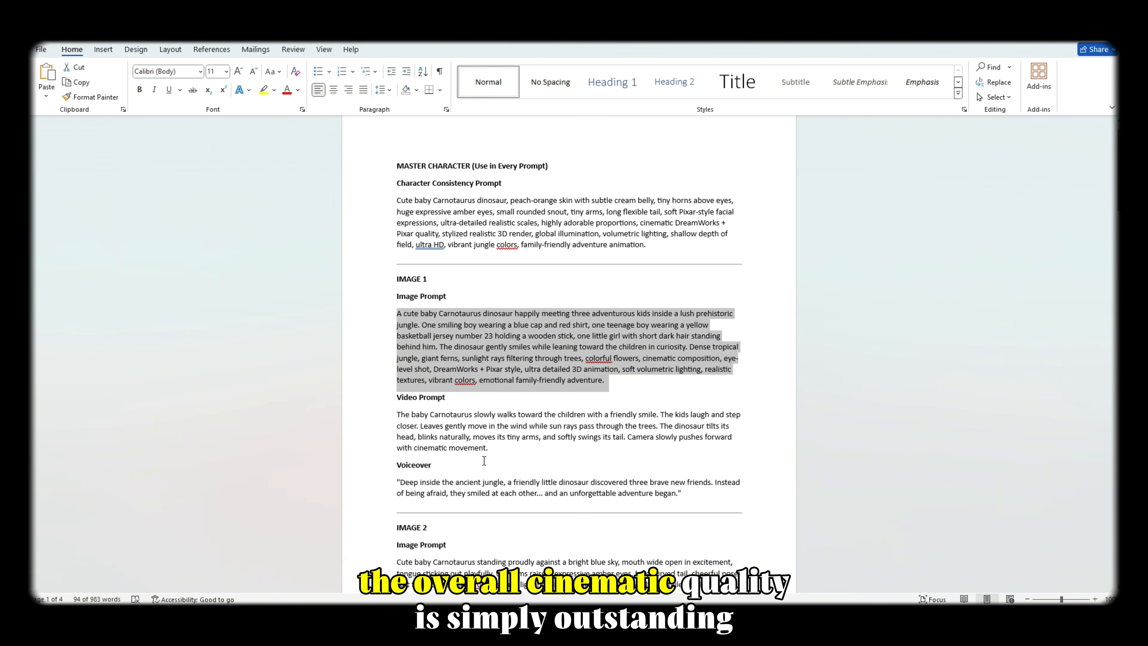
pyautogui.scroll(-3, 487, 460)
pyautogui.doubleClick(502, 475)
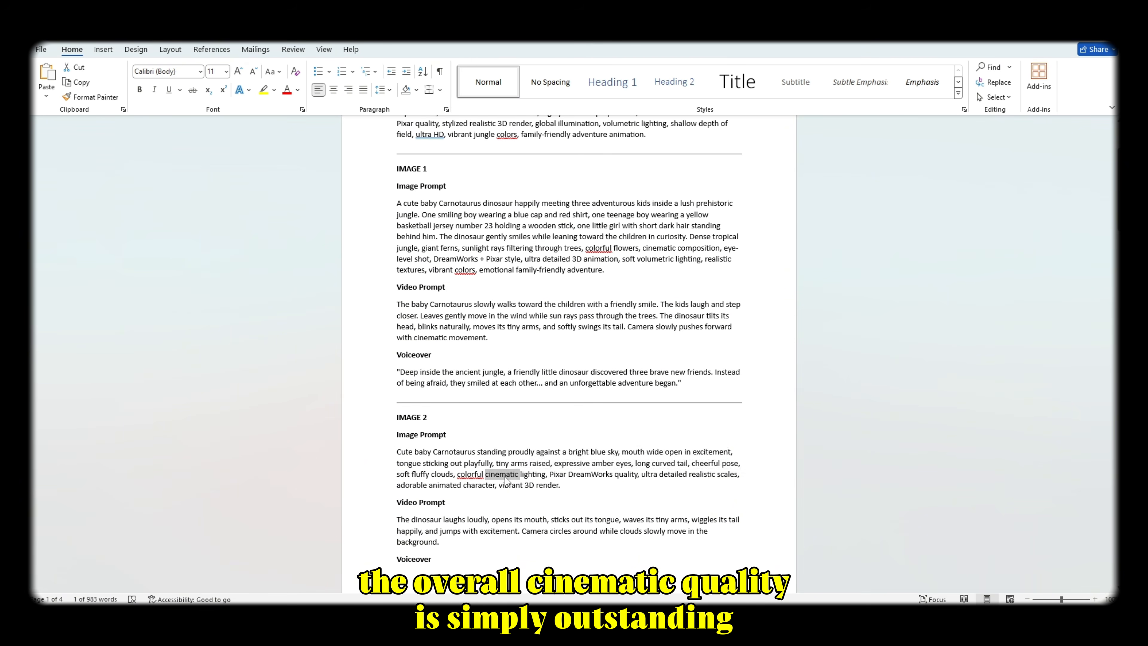
pyautogui.tripleClick(505, 479)
pyautogui.scroll(3, 510, 431)
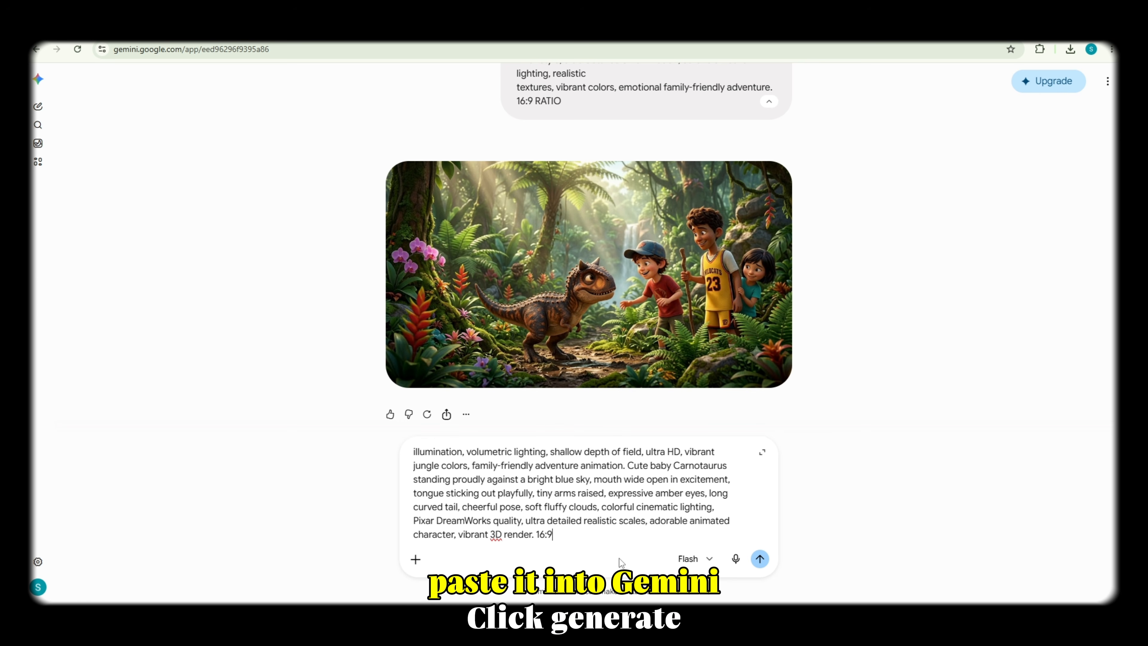
# Step: Submit the character consistency text plus the Image 2 prompt in Gemini, ending it with a 16:9 ratio
pyautogui.write('IO')
pyautogui.hotkey('ctrl', 'a')
pyautogui.press('Return')
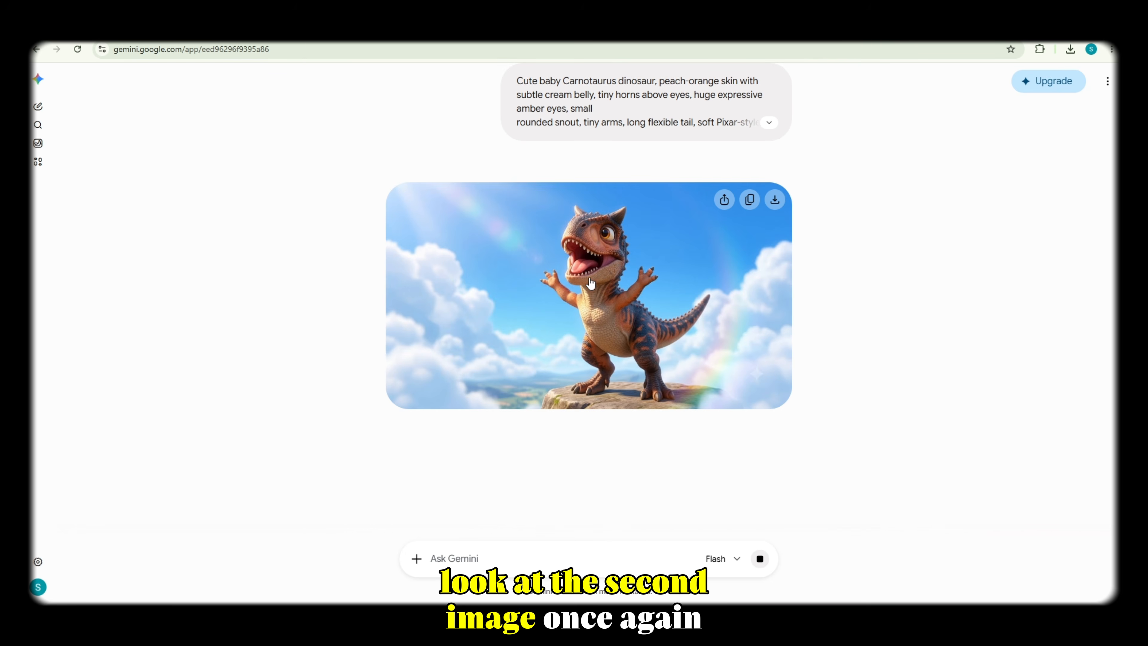
# Step: Paste the third image prompt, with the dinosaur sitting on a gigantic prehistoric bird's head, append "16:9 RATIO" and submit it
pyautogui.scroll(7, 616, 291)
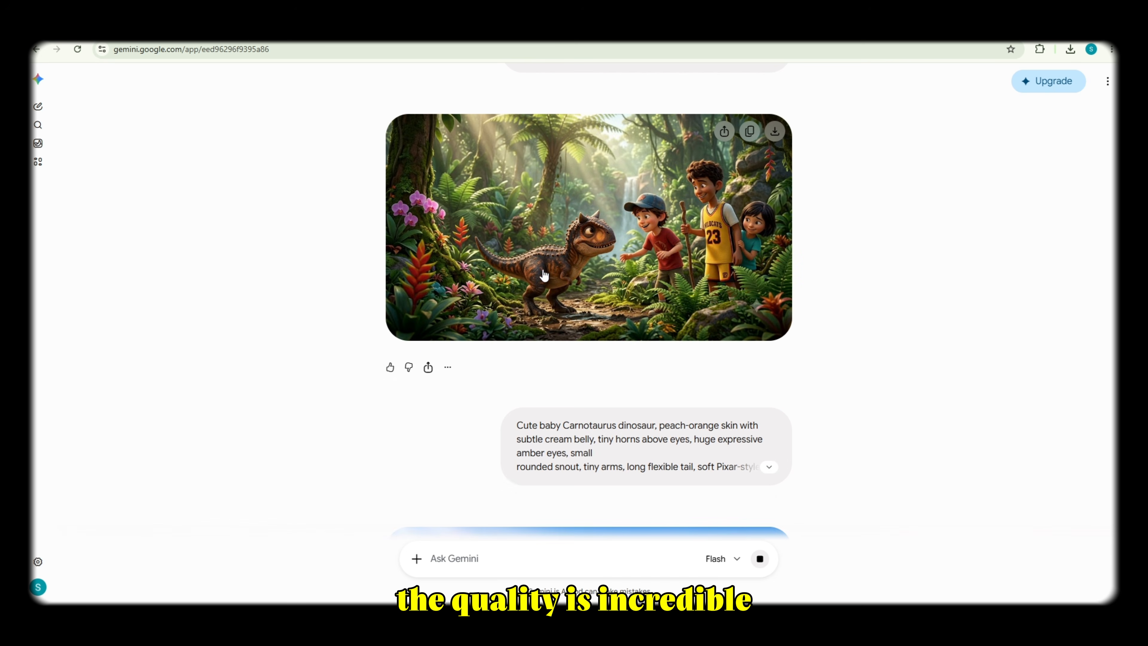
pyautogui.scroll(-1, 598, 390)
pyautogui.scroll(-7, 599, 390)
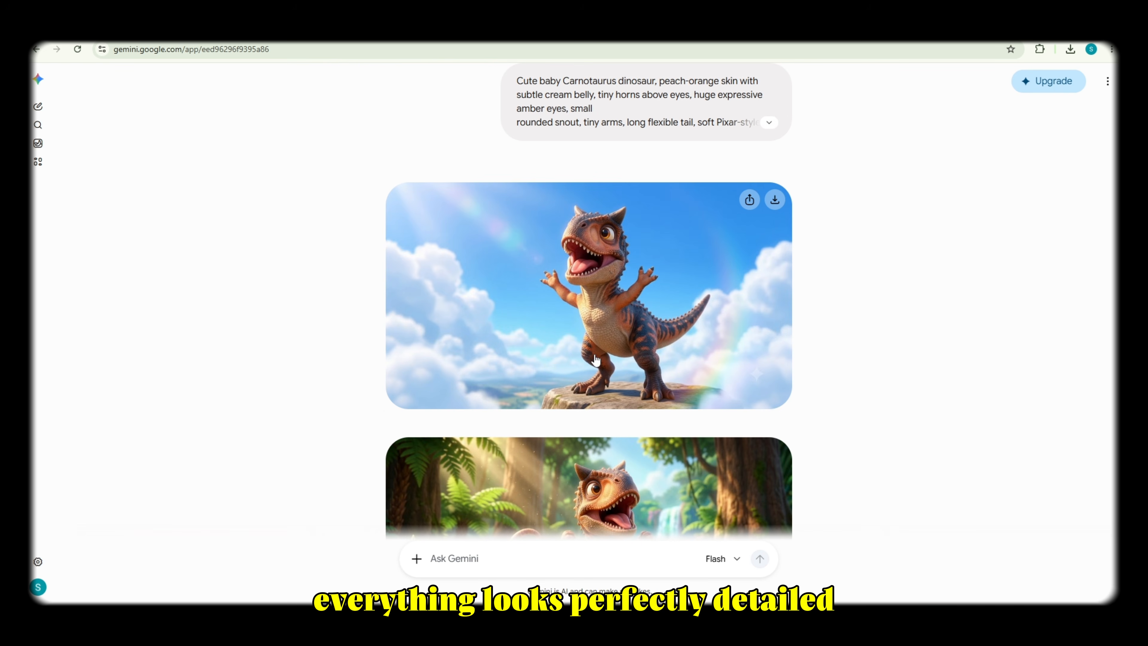
pyautogui.scroll(-4, 595, 359)
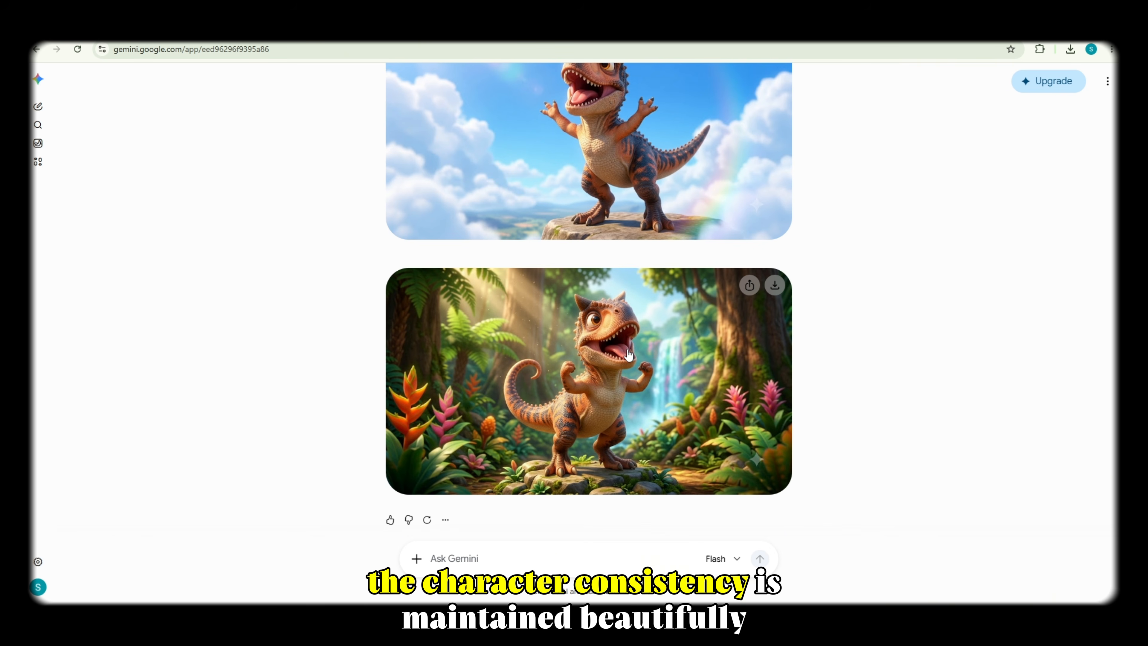
pyautogui.scroll(12, 592, 410)
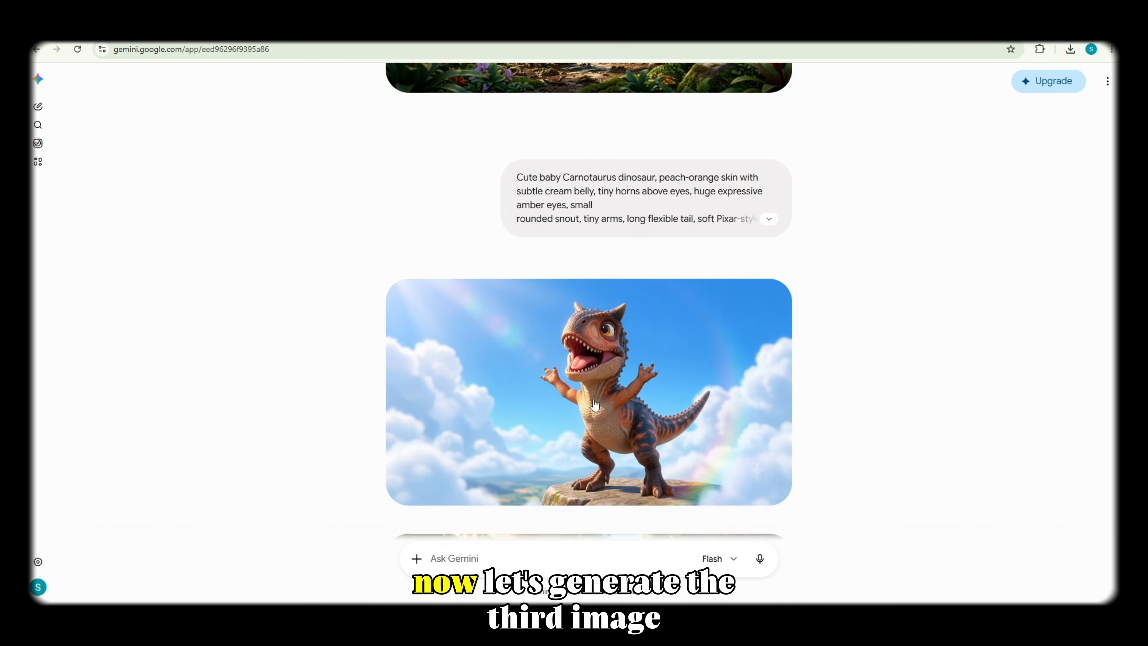
pyautogui.scroll(-12, 622, 353)
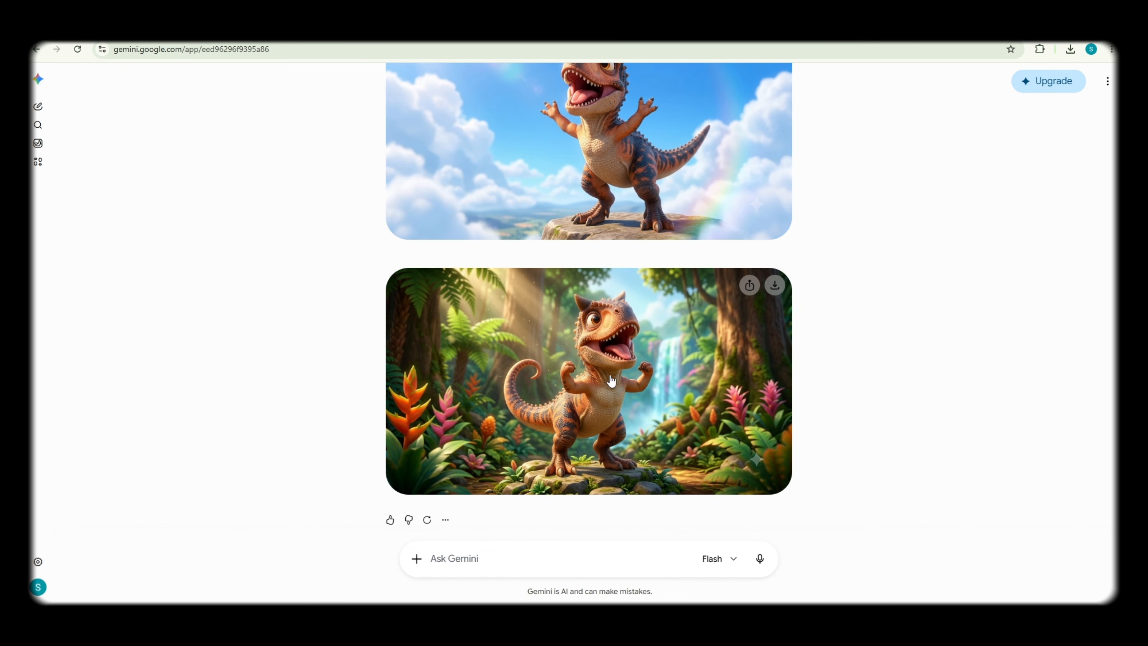
pyautogui.click(548, 559)
pyautogui.hotkey('ctrl', 'v')
pyautogui.write('16')
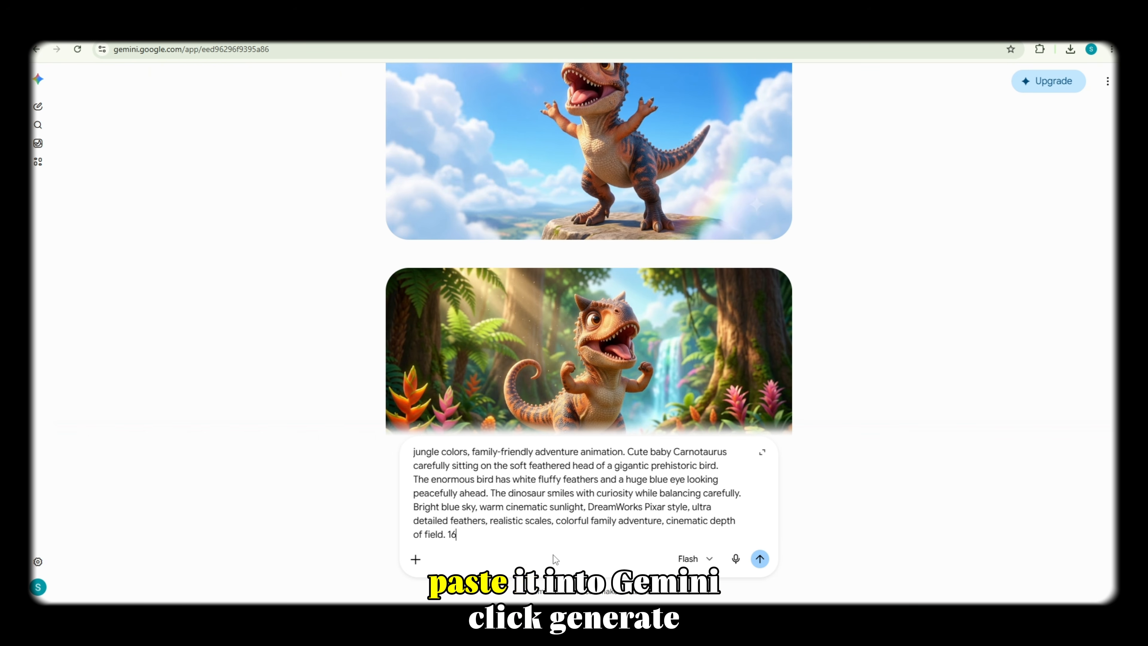
pyautogui.write(':9 RATIO')
pyautogui.press('Return')
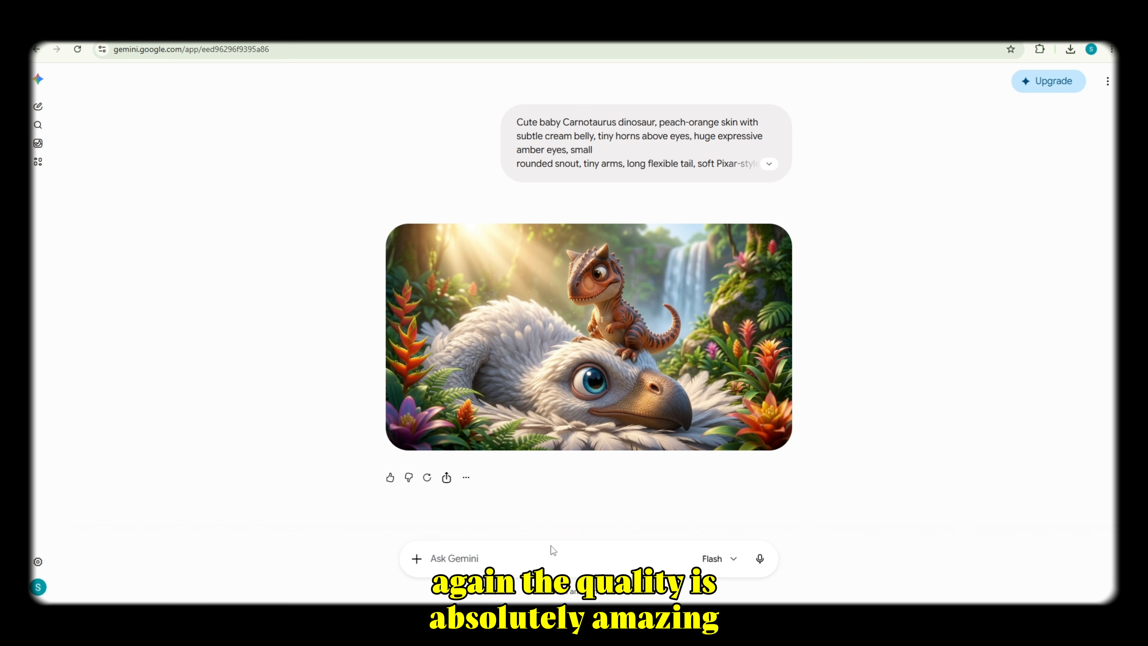
# Step: Paste and submit the fourth image prompt, with the dinosaur staring at a tiny insect with a glowing orange tail
pyautogui.hotkey('ctrl', 'v')
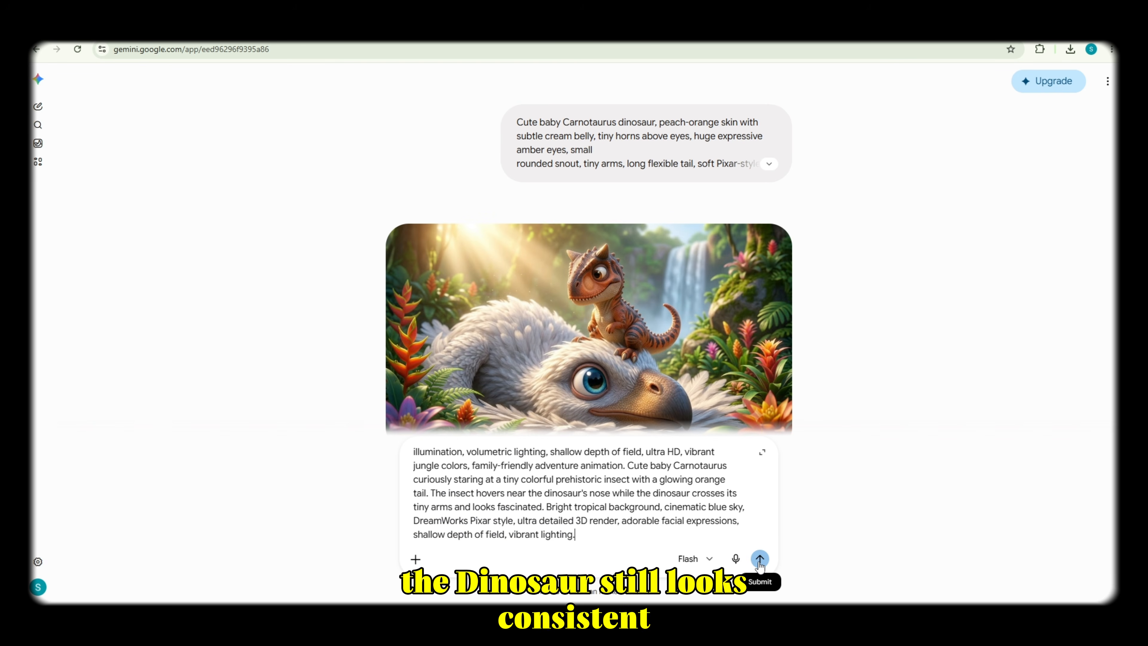
pyautogui.click(759, 559)
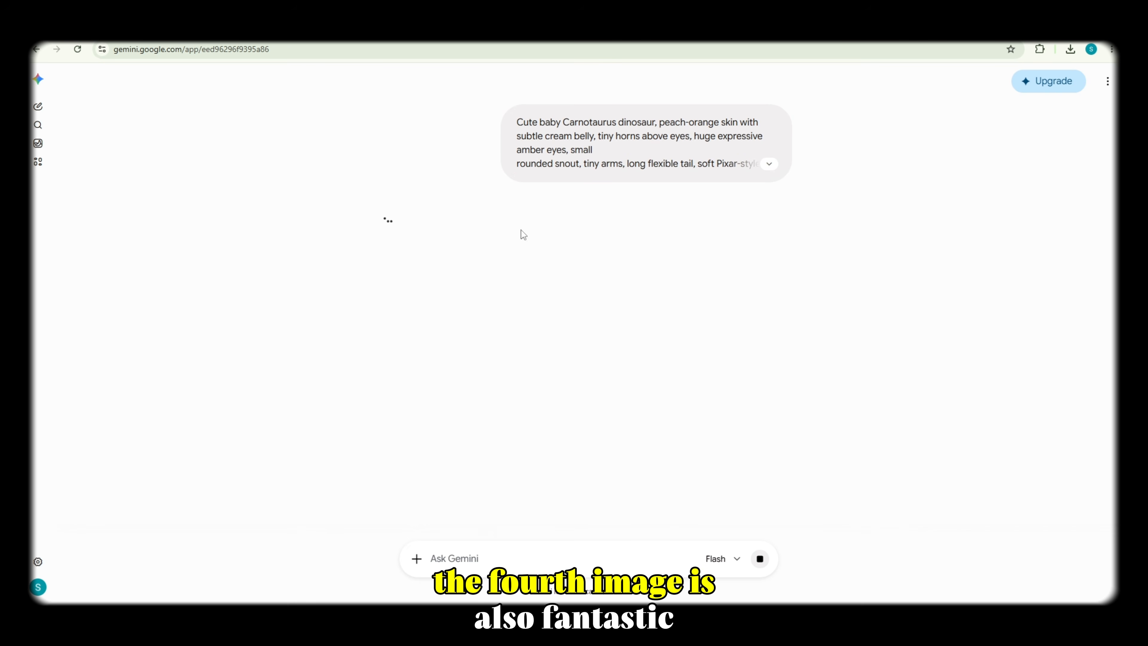
# Step: Look back through the images generated for the first four prompts and compare the dinosaur's appearance
pyautogui.scroll(3, 523, 234)
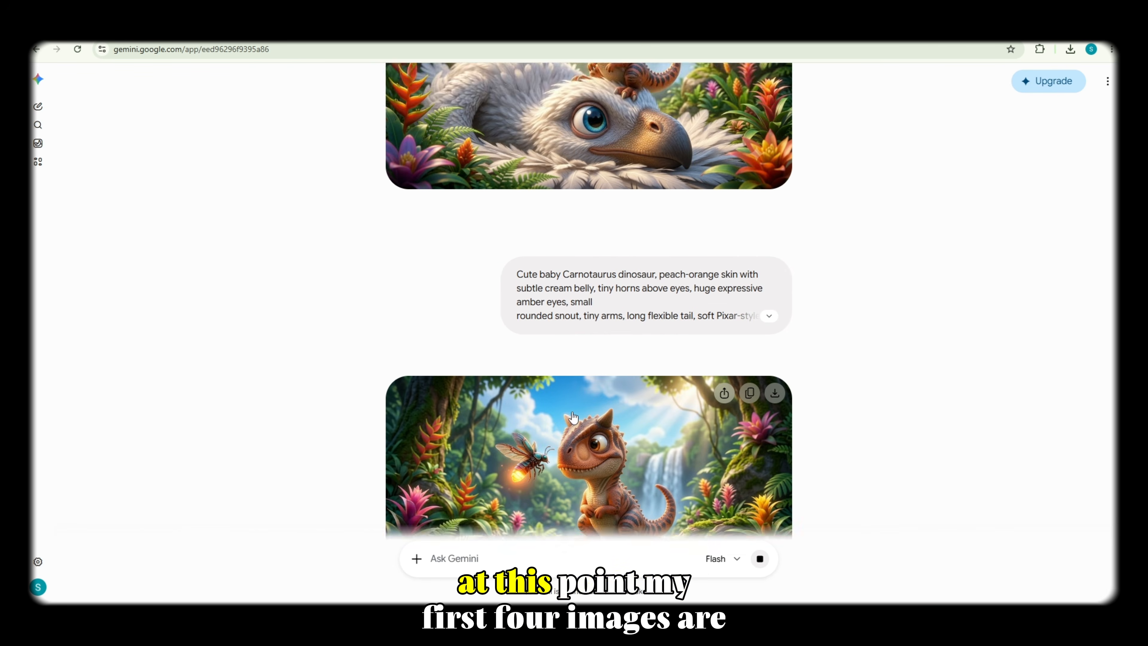
pyautogui.scroll(15, 573, 417)
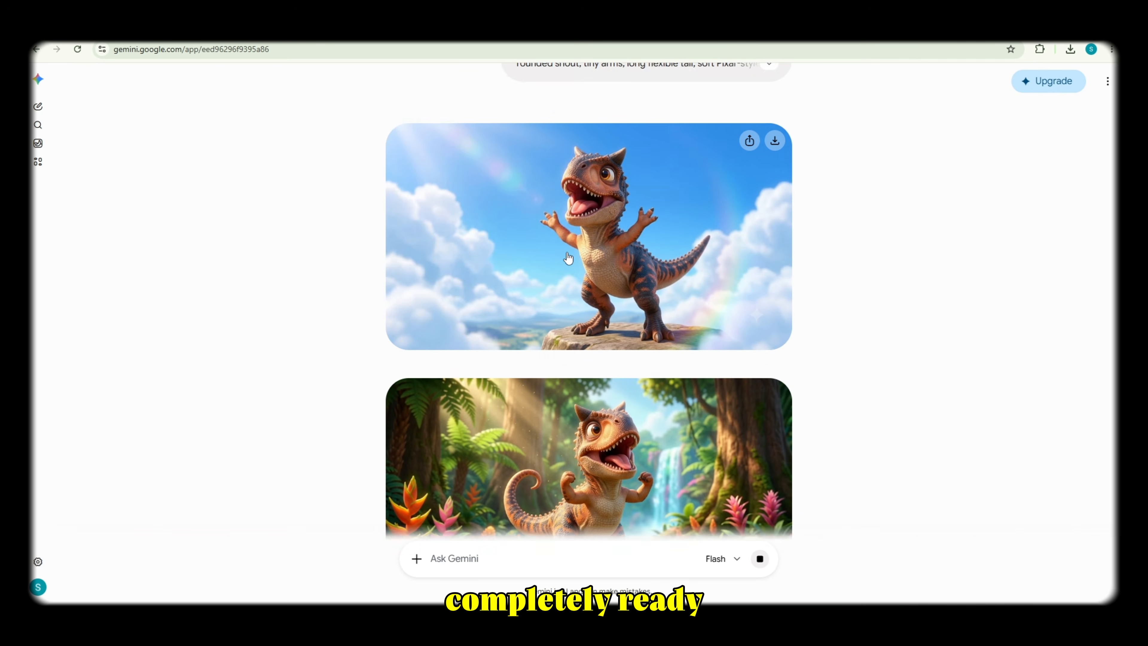
pyautogui.scroll(10, 569, 258)
pyautogui.scroll(-5, 658, 312)
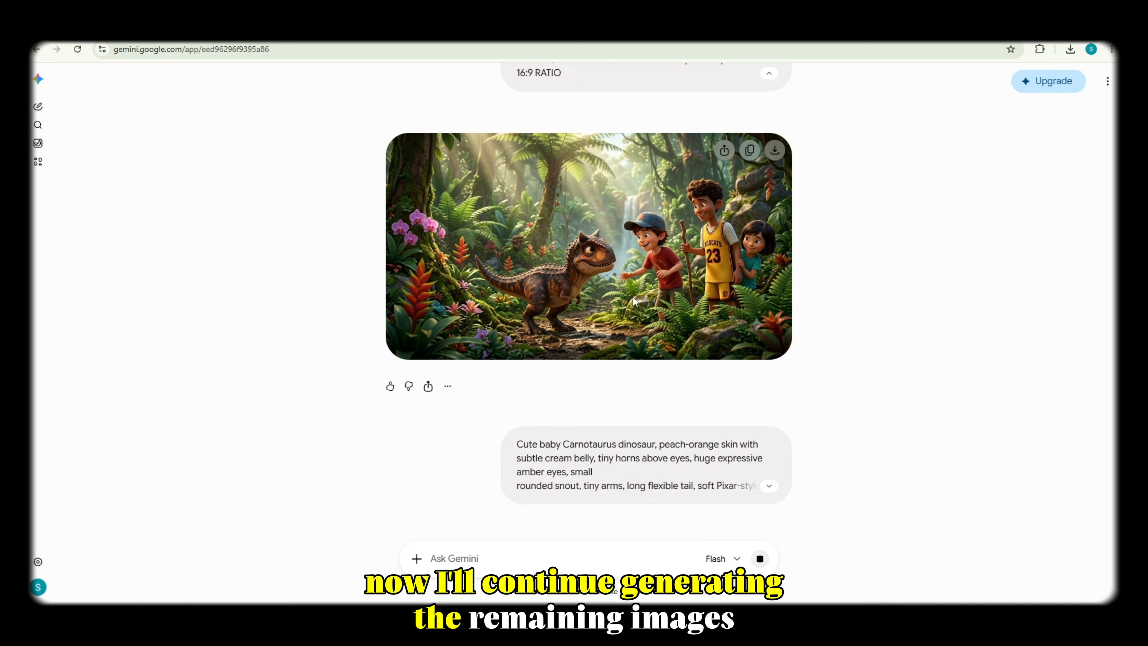
pyautogui.scroll(5, 639, 288)
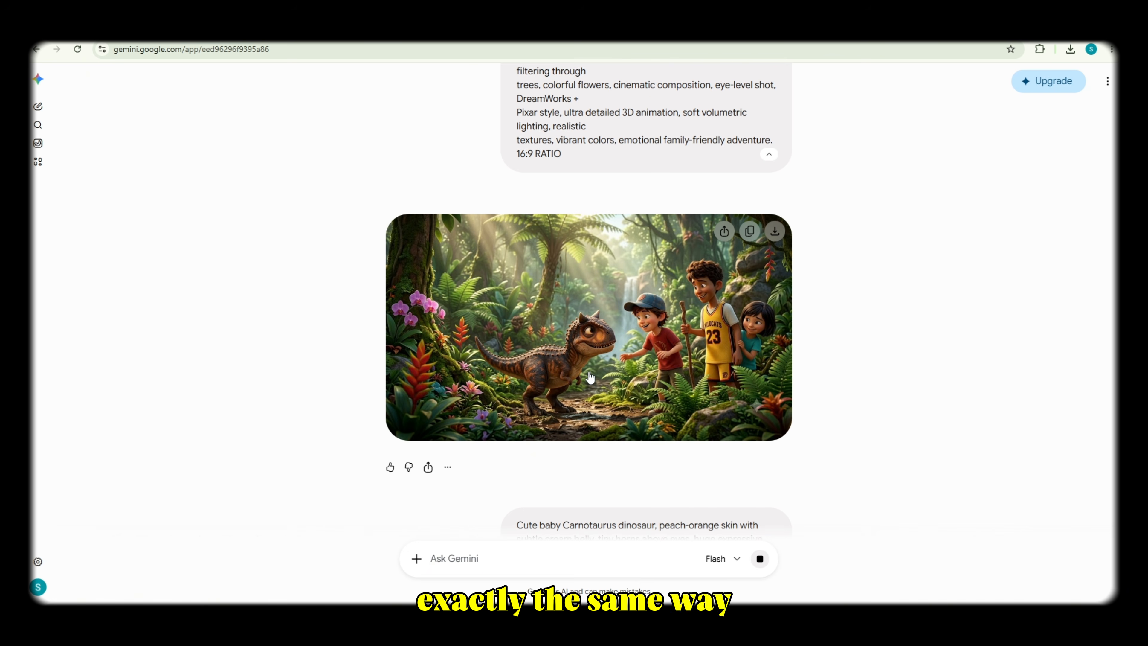
pyautogui.scroll(-15, 582, 380)
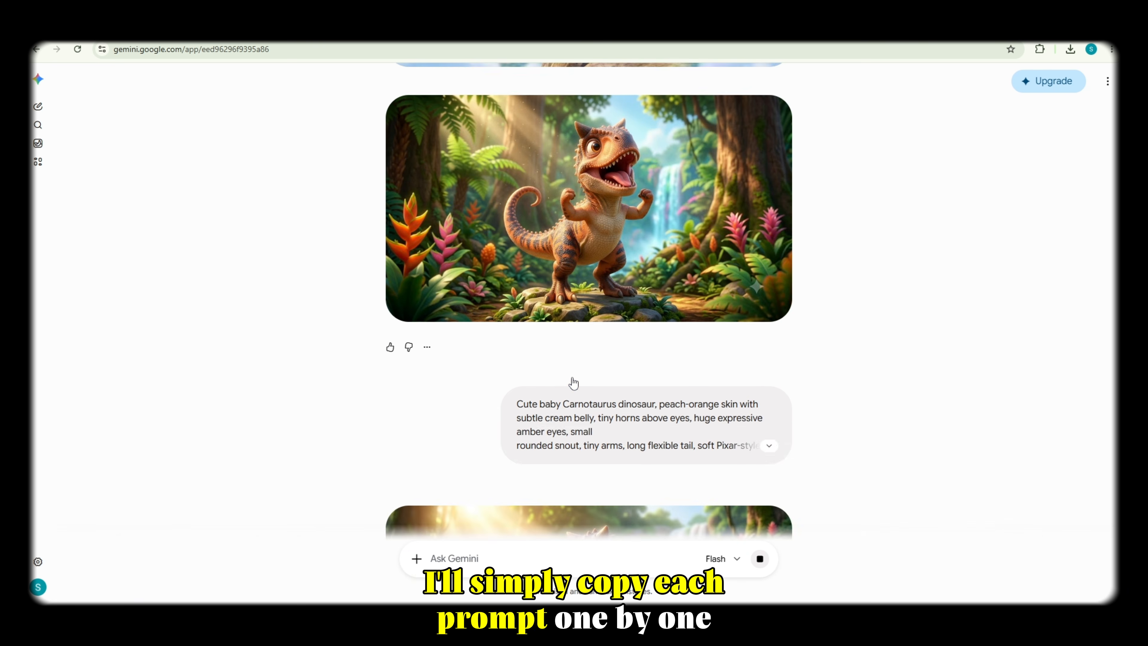
pyautogui.scroll(-15, 573, 383)
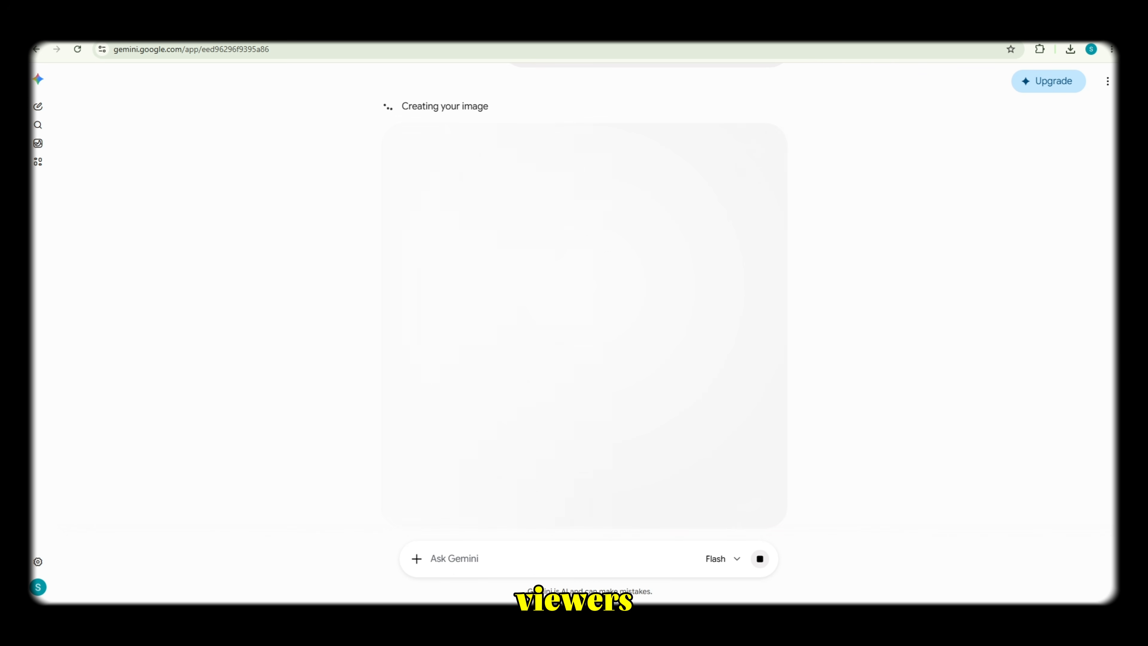
# Step: Review the whole set of generated images, including the snake and crocodile scenes, for cinematic quality and character consistency
pyautogui.scroll(5, 851, 330)
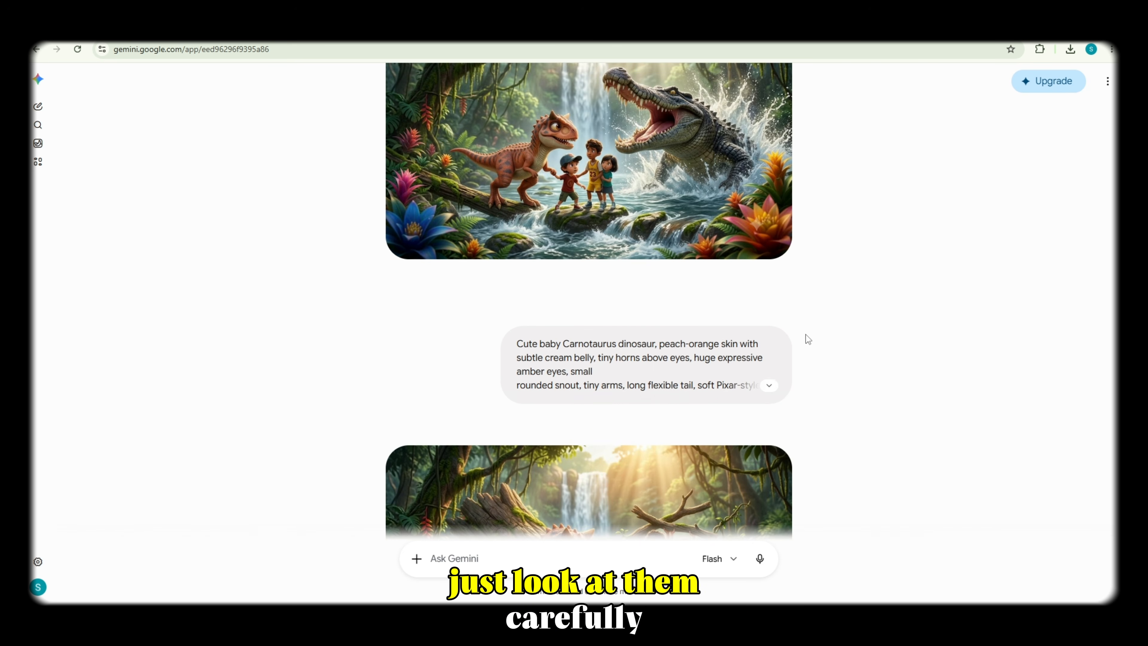
pyautogui.scroll(5, 655, 389)
pyautogui.scroll(6, 652, 416)
pyautogui.scroll(-5, 652, 416)
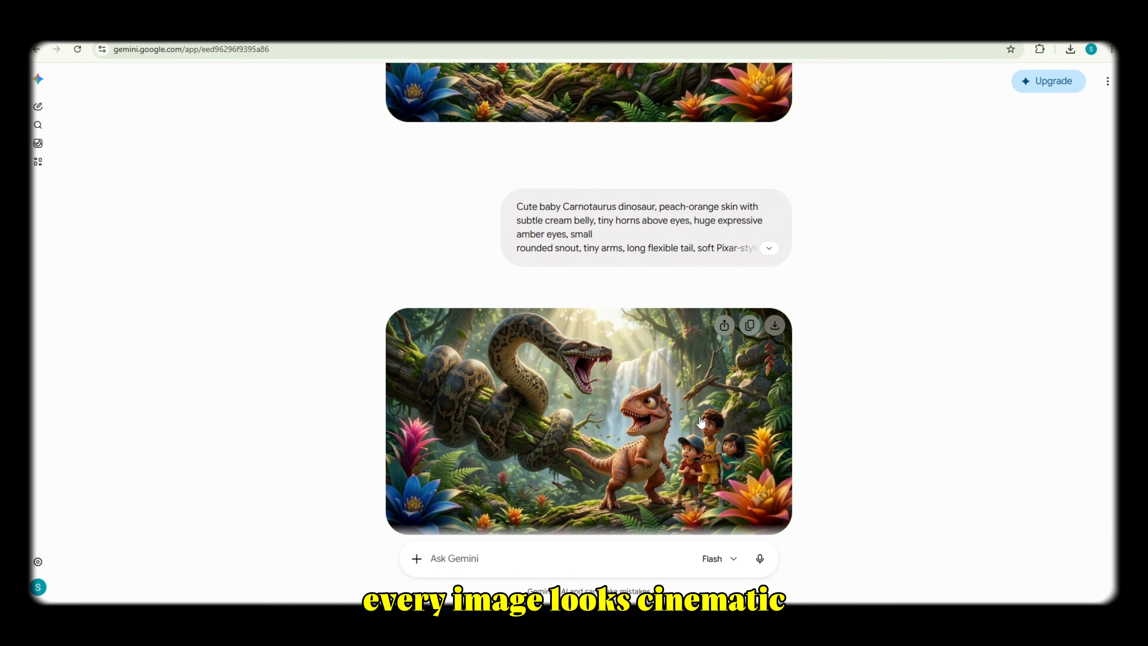
pyautogui.scroll(10, 551, 385)
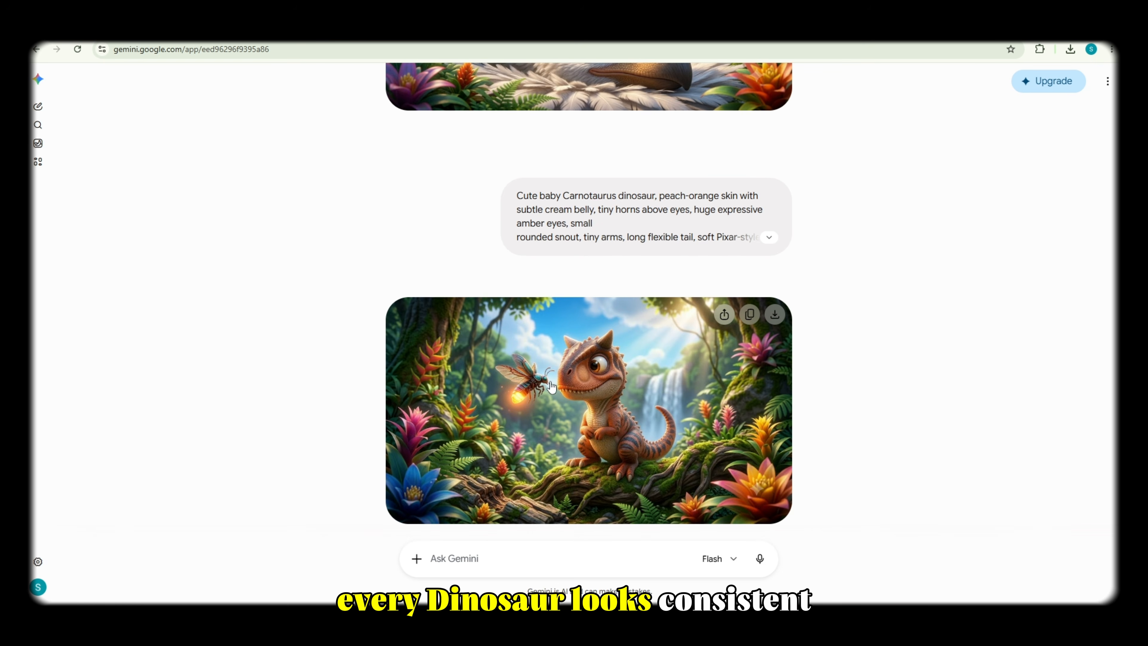
pyautogui.scroll(15, 615, 412)
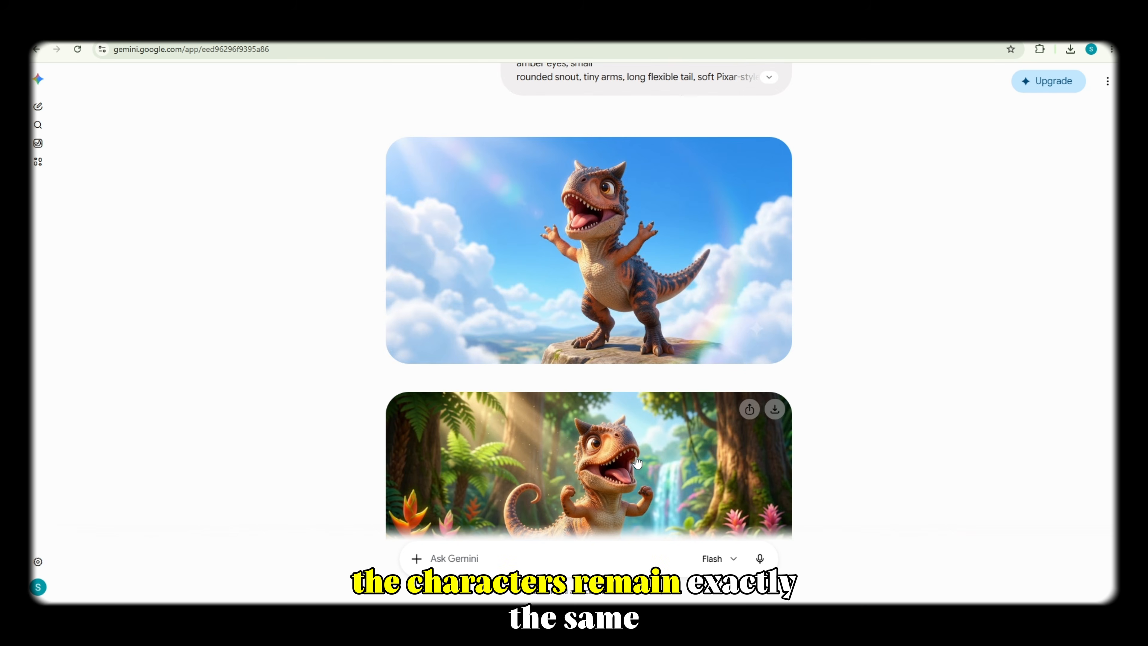
pyautogui.scroll(-3, 642, 384)
pyautogui.scroll(-10, 642, 383)
pyautogui.scroll(2, 640, 416)
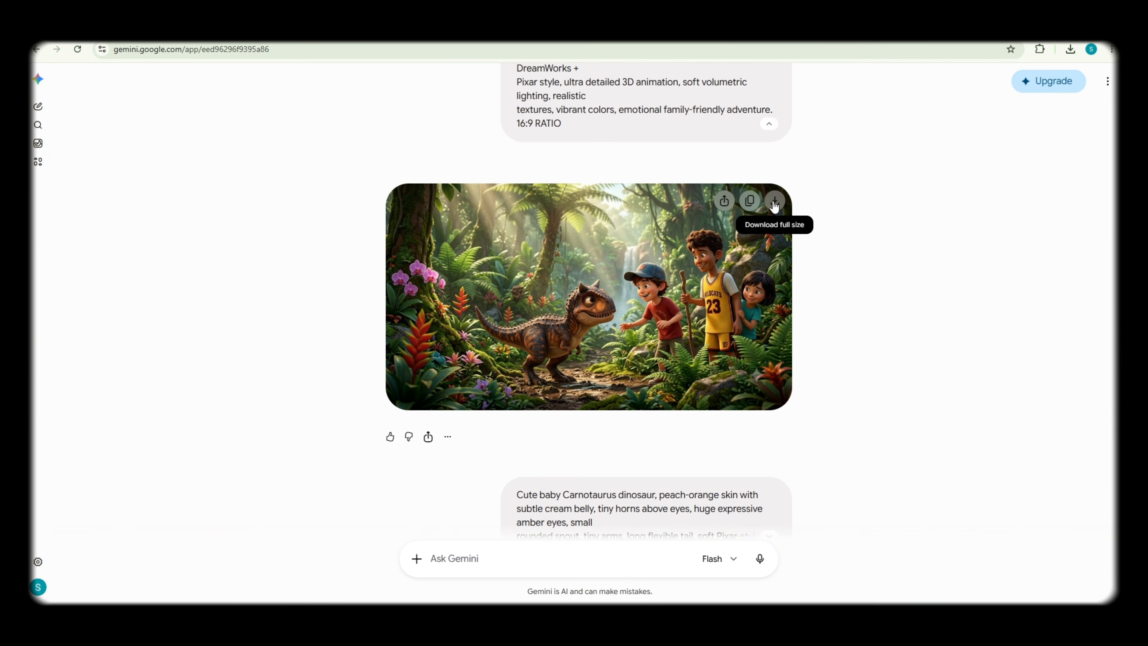
# Step: Download the full-size images of the dinosaur meeting the three children and of the monkey being rescued from the fallen logs
pyautogui.click(775, 200)
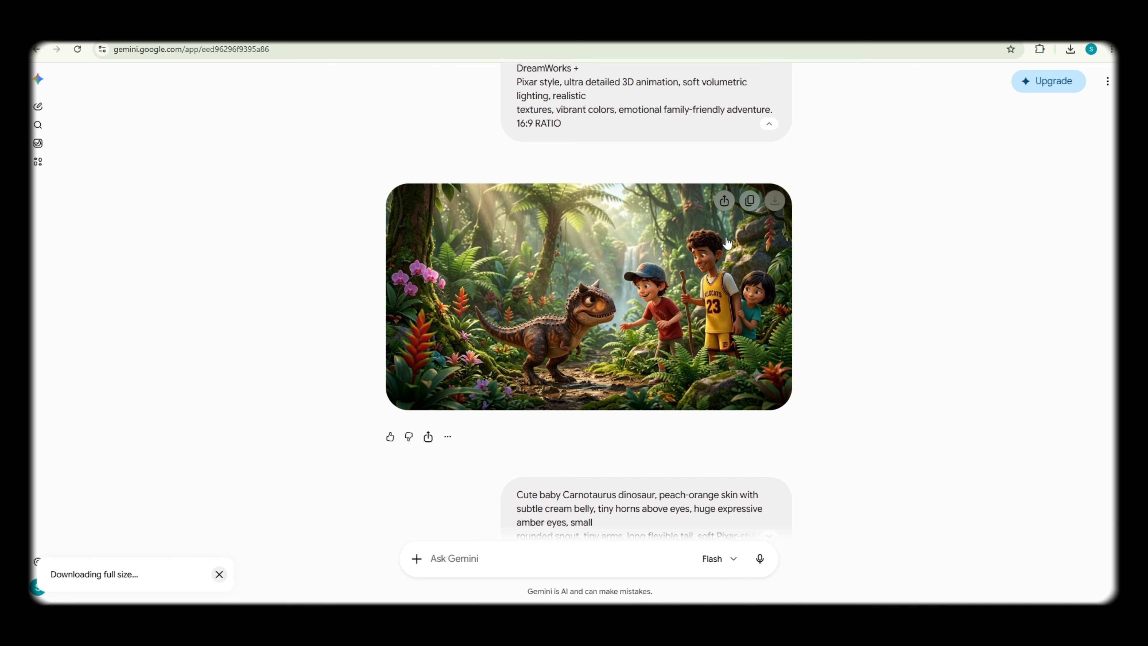
pyautogui.scroll(-12, 741, 345)
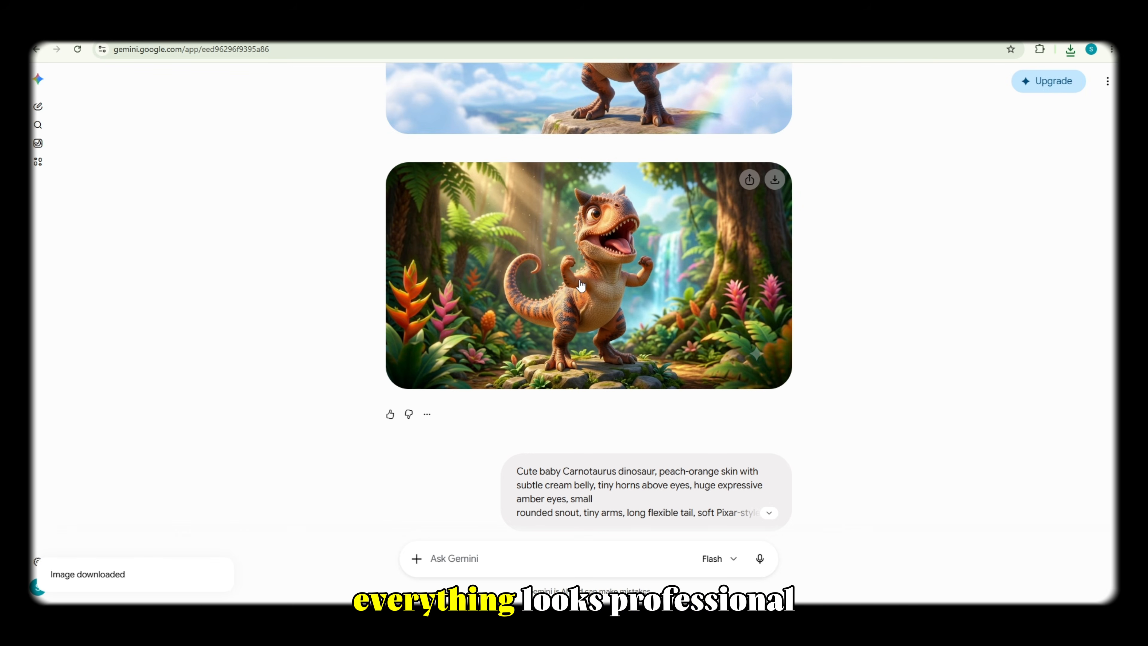
pyautogui.scroll(-10, 659, 240)
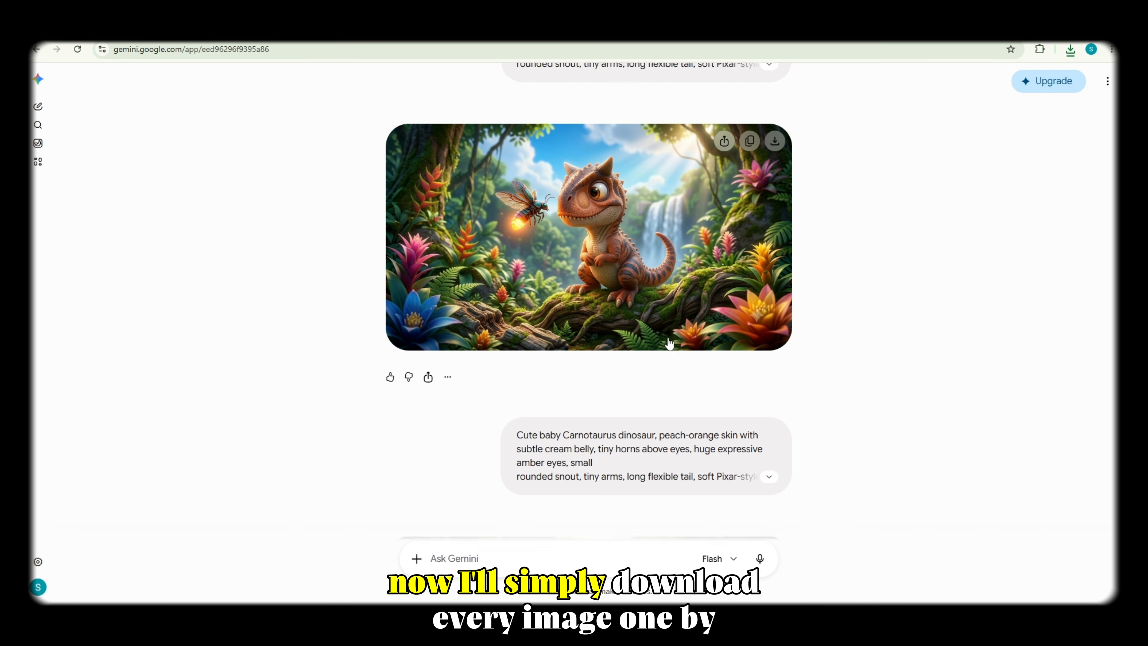
pyautogui.scroll(-8, 671, 339)
pyautogui.scroll(-9, 662, 324)
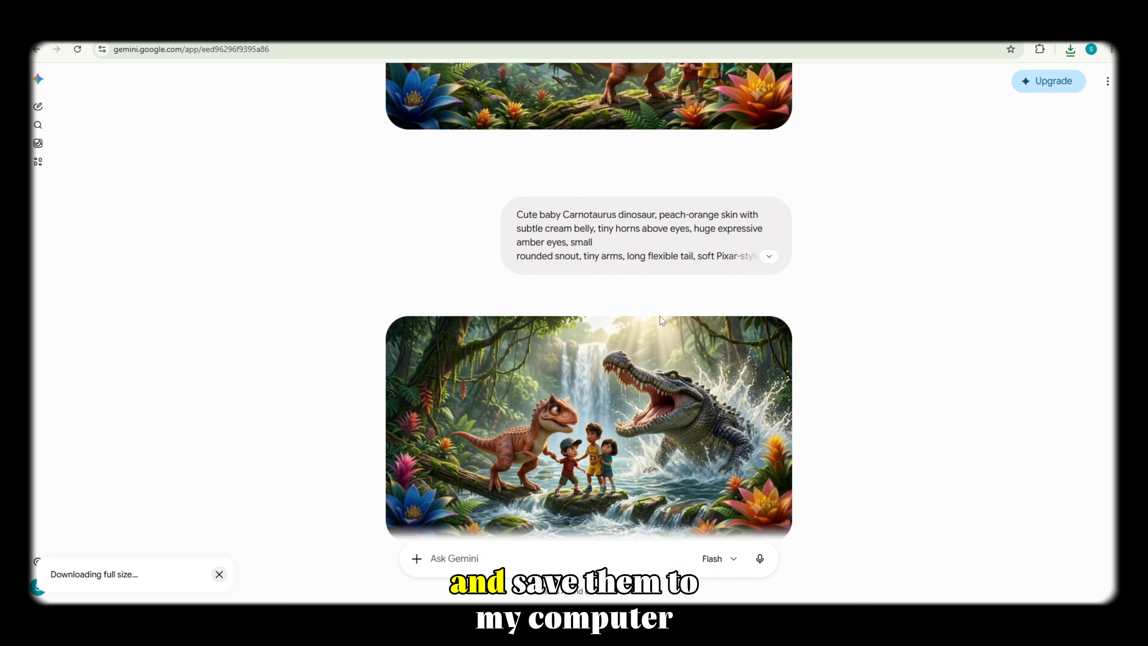
pyautogui.scroll(-6, 715, 343)
pyautogui.scroll(-1, 719, 345)
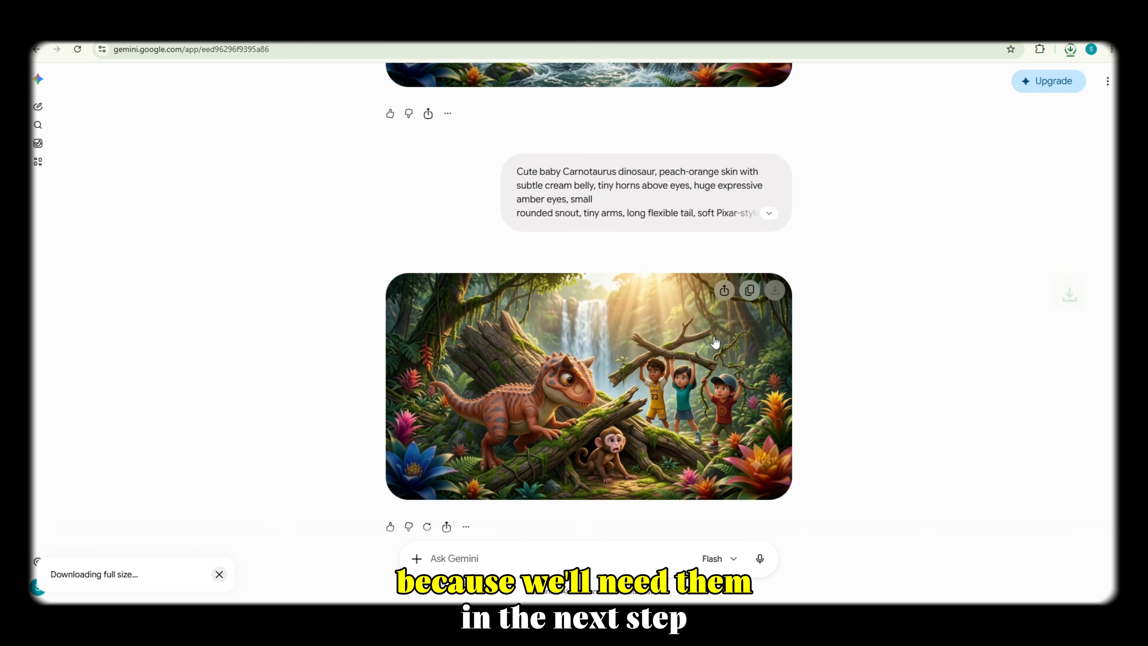
pyautogui.scroll(5, 723, 348)
pyautogui.scroll(-4, 741, 353)
pyautogui.click(773, 349)
pyautogui.scroll(-2, 632, 438)
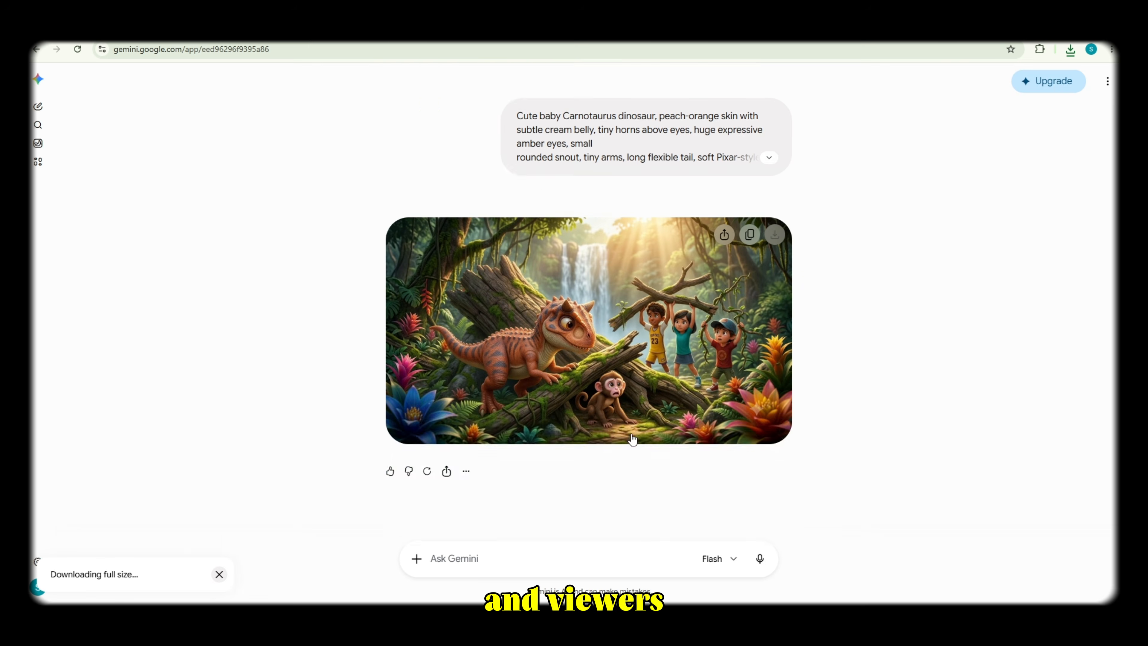
# Step: Download the full-size image of the dinosaur and children facing the giant crocodile at the waterfall
pyautogui.scroll(8, 674, 416)
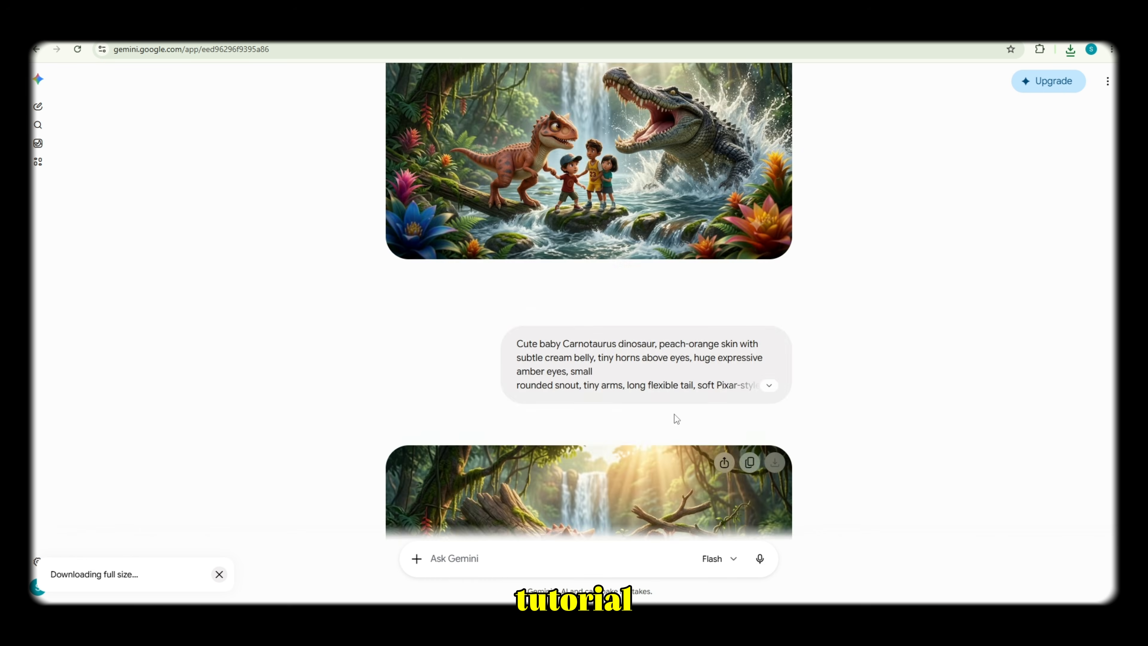
pyautogui.scroll(3, 690, 404)
pyautogui.scroll(-2, 690, 404)
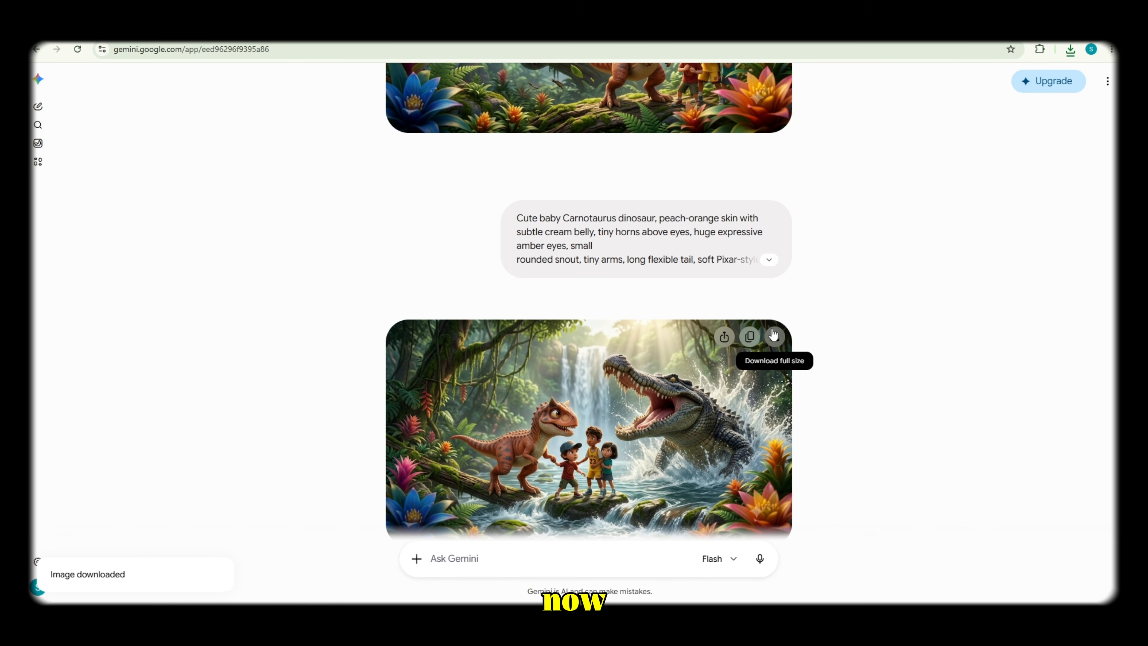
pyautogui.click(773, 337)
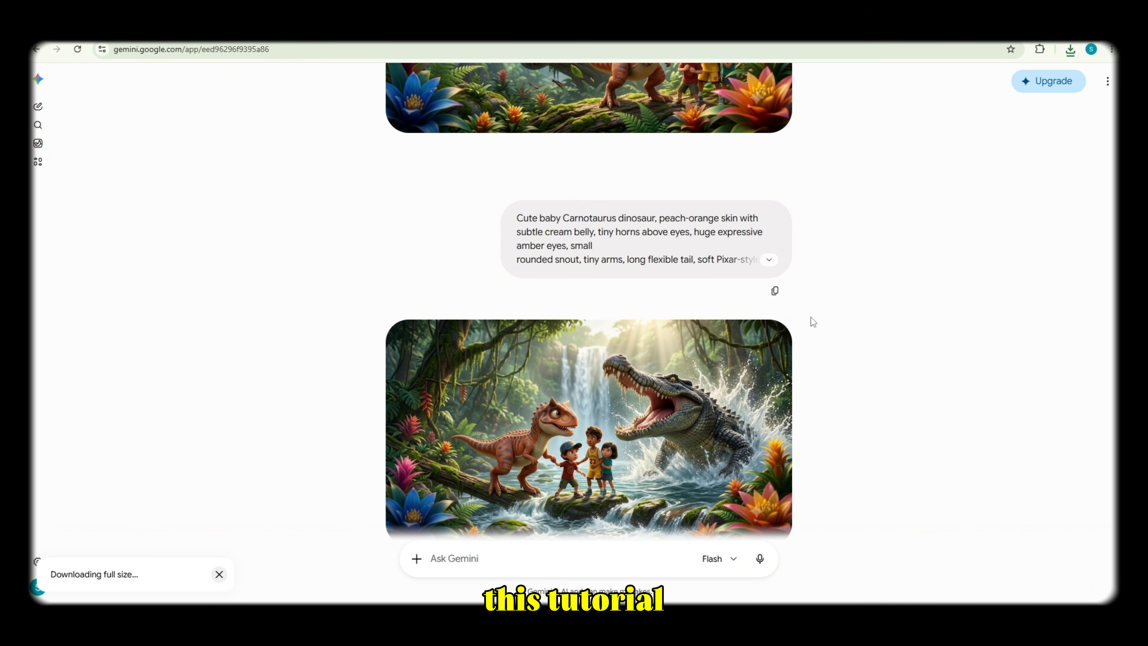
pyautogui.scroll(15, 833, 382)
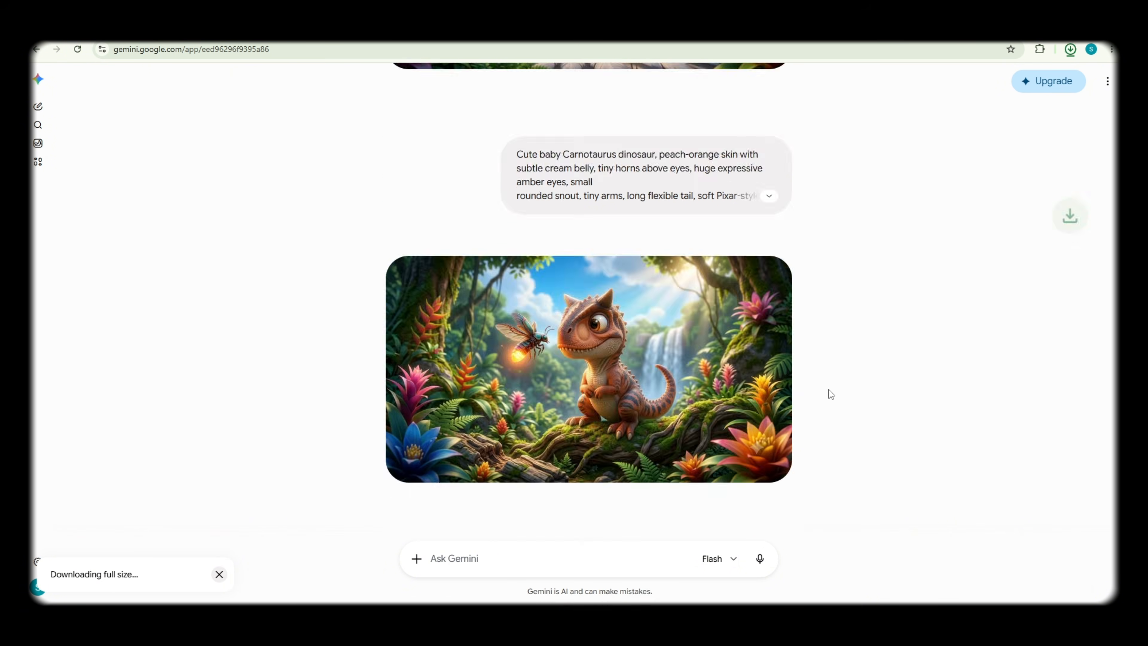
pyautogui.scroll(-10, 826, 403)
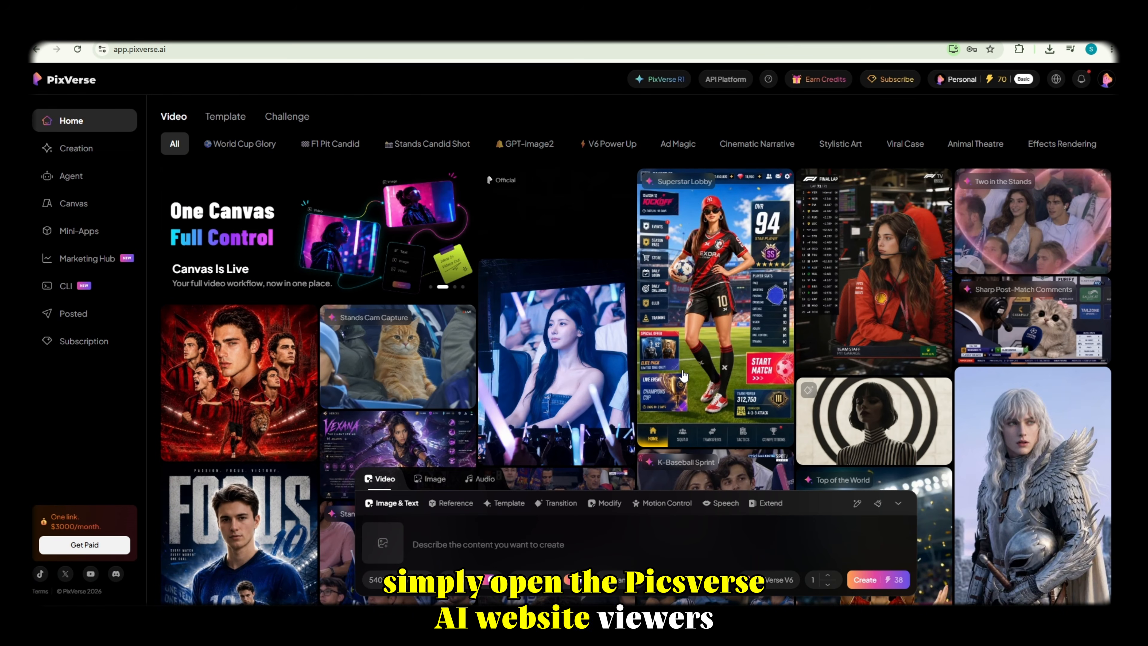
# Step: Switch to PixVerse and look through the example videos in the home page gallery
pyautogui.scroll(-20, 683, 375)
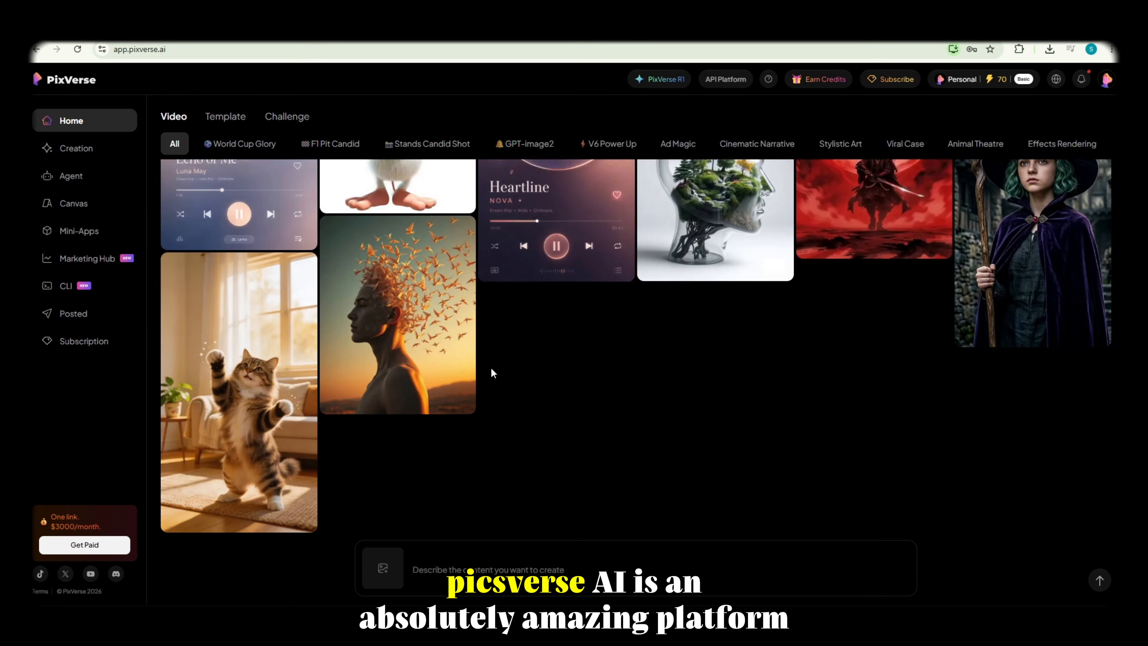
pyautogui.scroll(-10, 493, 373)
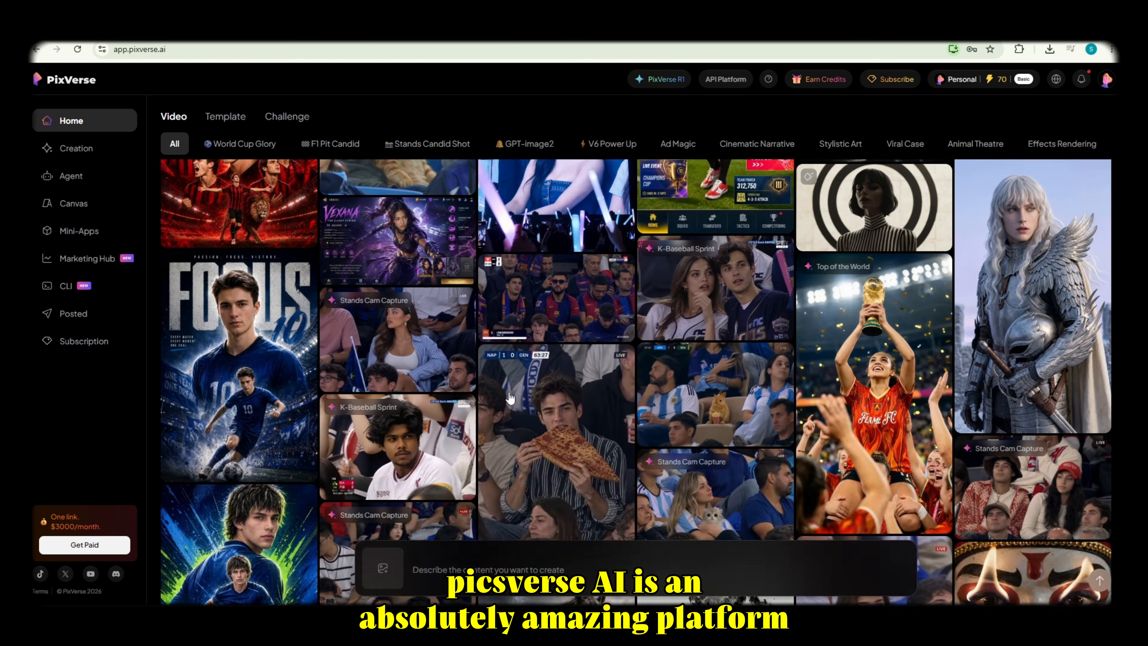
pyautogui.click(1099, 581)
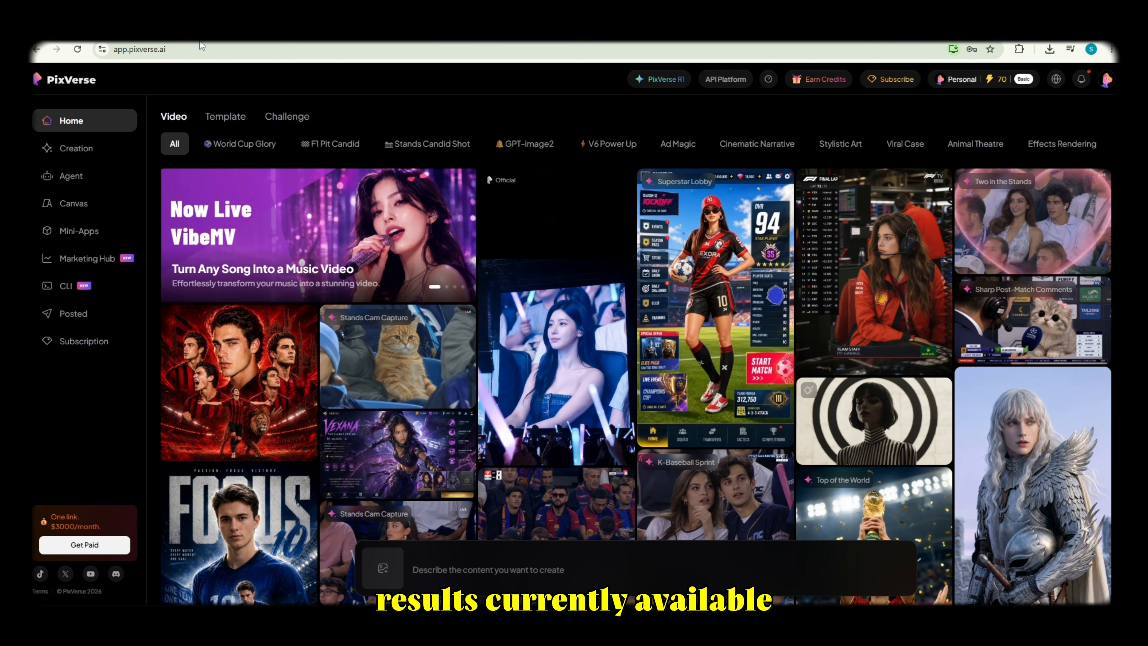
pyautogui.click(185, 51)
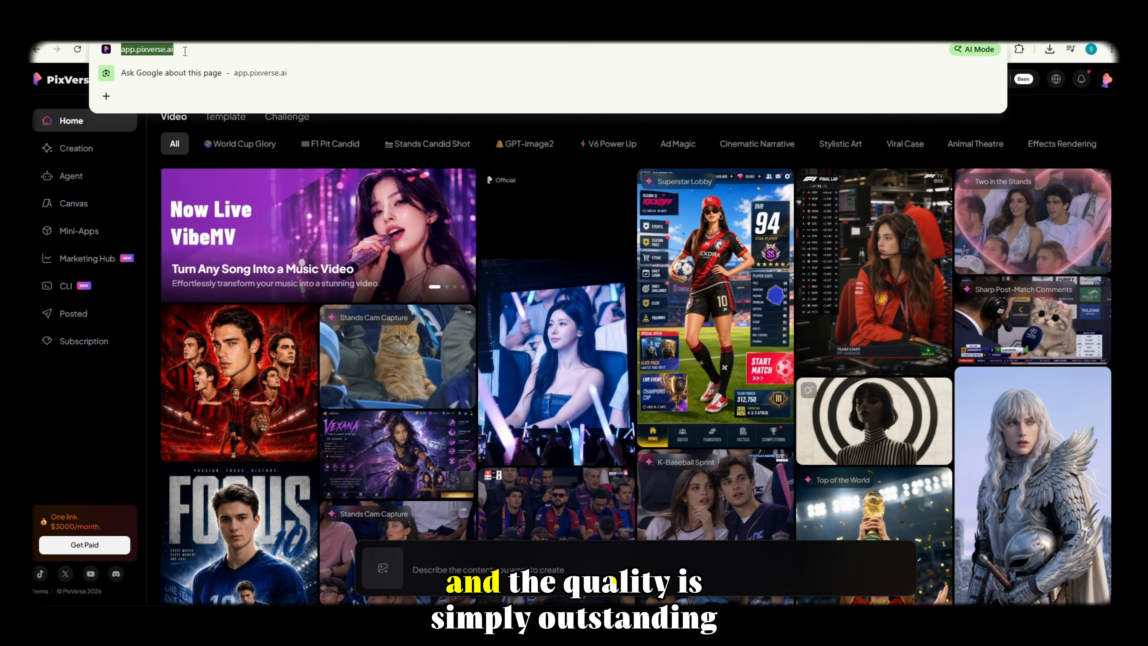
pyautogui.click(156, 143)
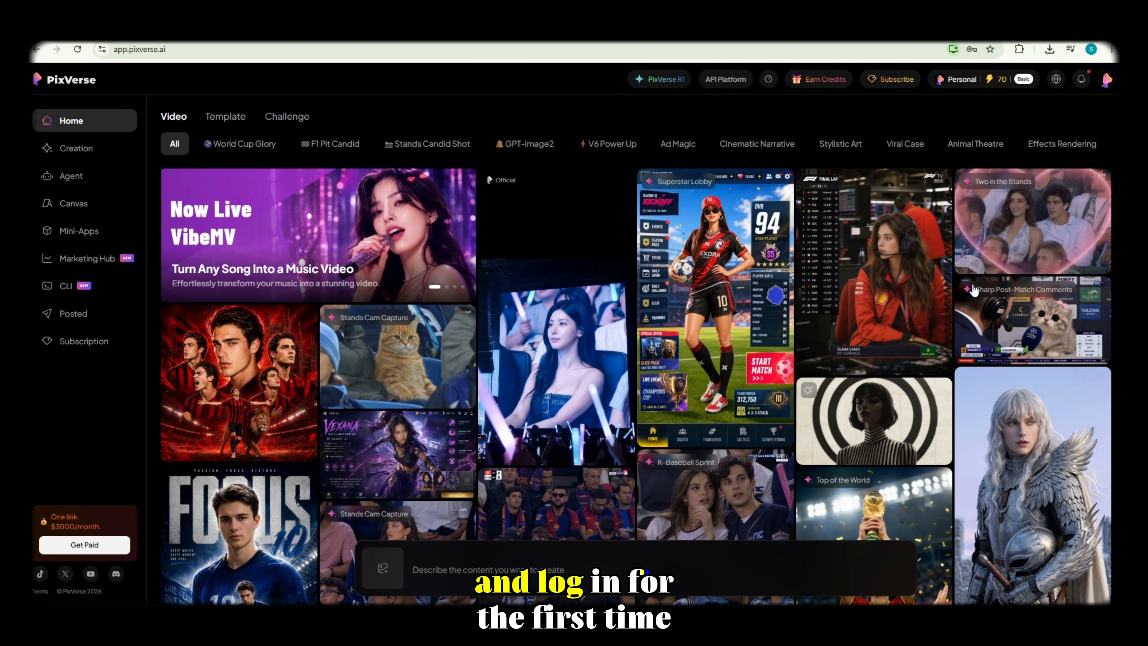
pyautogui.scroll(-5, 687, 336)
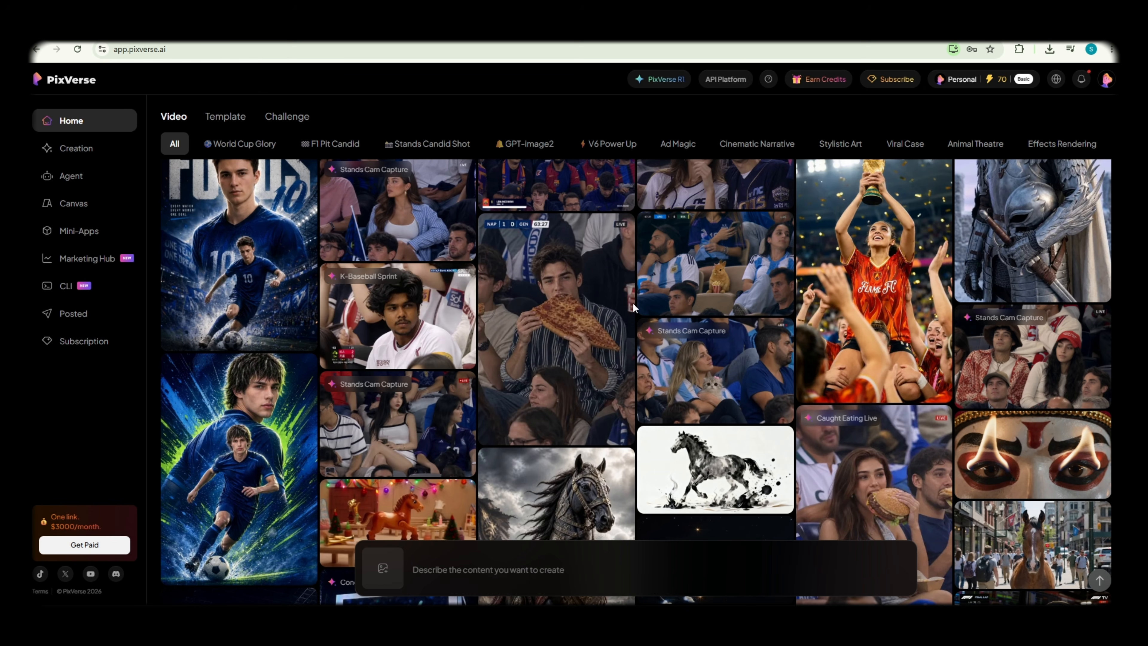
pyautogui.scroll(-7, 1035, 286)
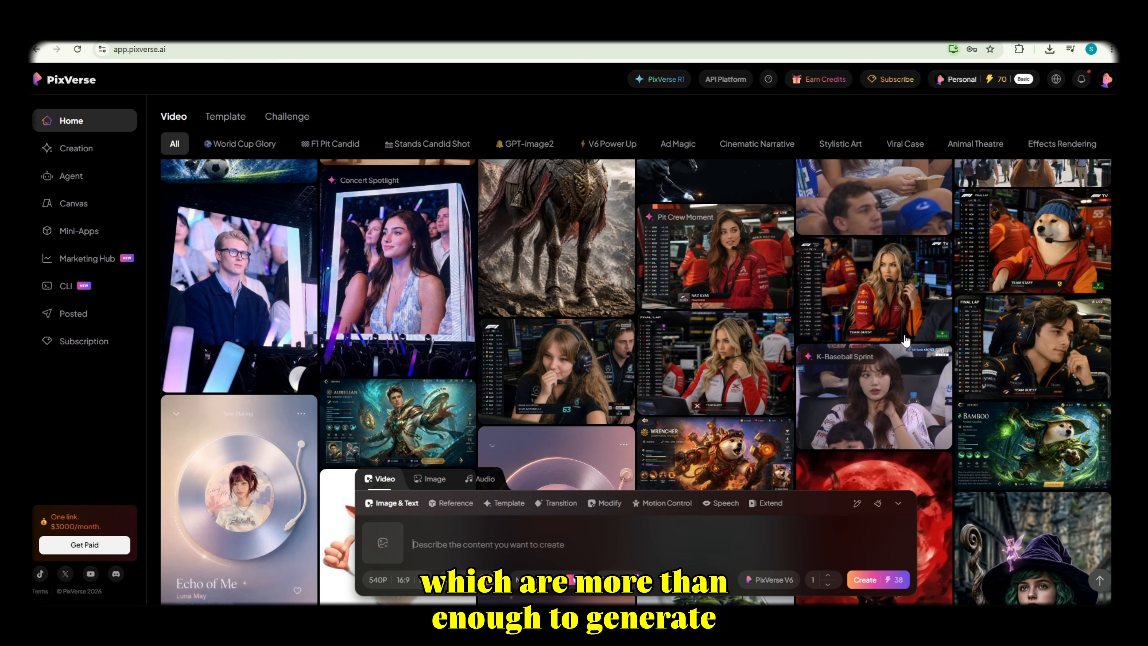
pyautogui.scroll(5, 454, 291)
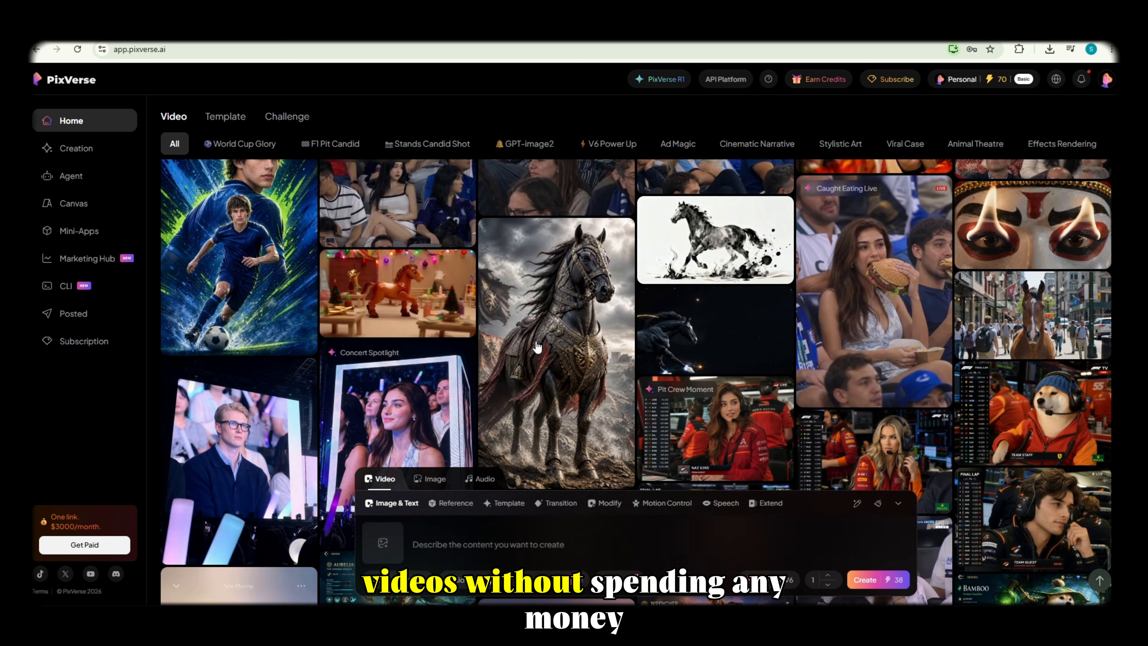
pyautogui.scroll(3, 454, 292)
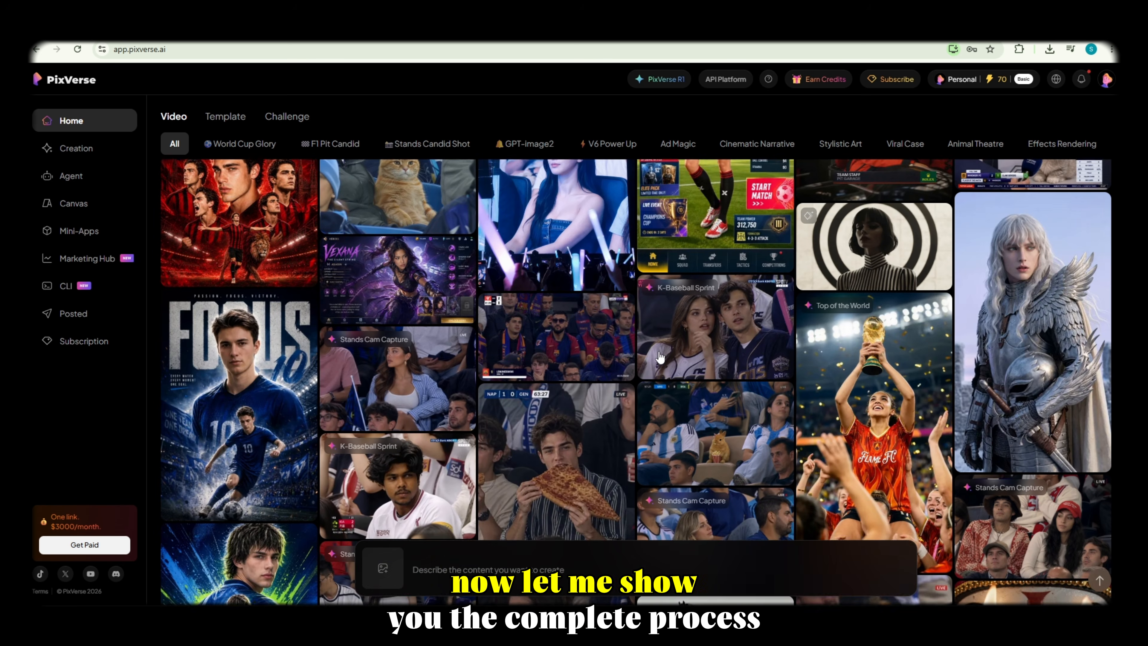
pyautogui.scroll(-10, 658, 357)
pyautogui.scroll(-10, 658, 358)
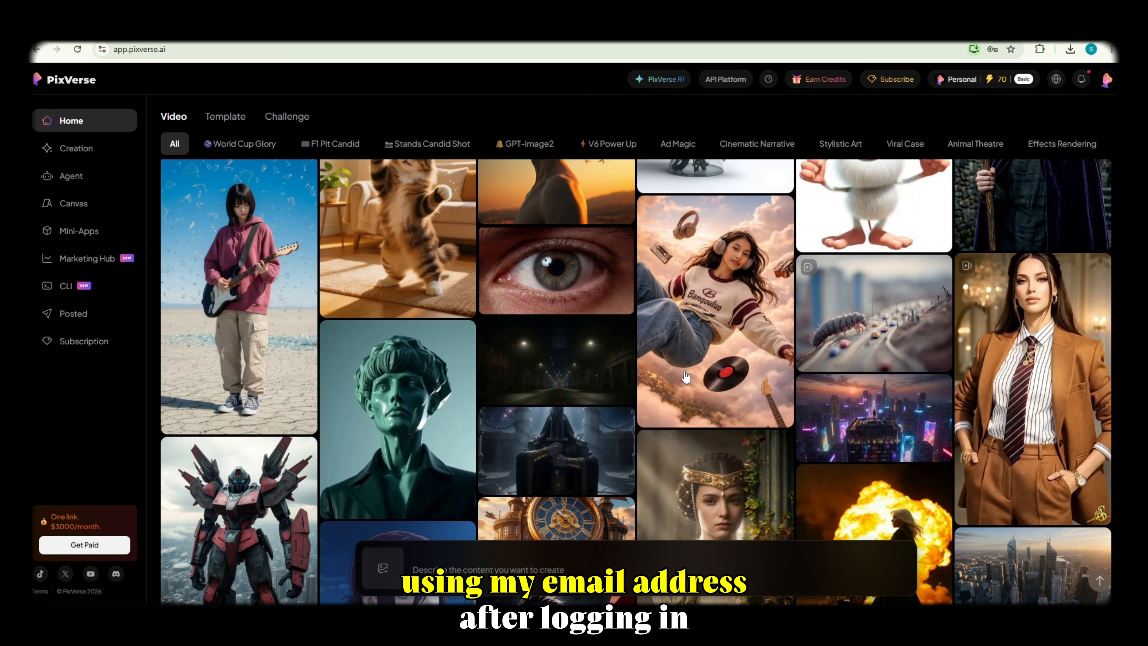
# Step: Upload the generated dinosaur scene images from the Downloads folder as the image-to-video source and set the resolution to 360P
pyautogui.scroll(-1, 625, 521)
pyautogui.click(573, 562)
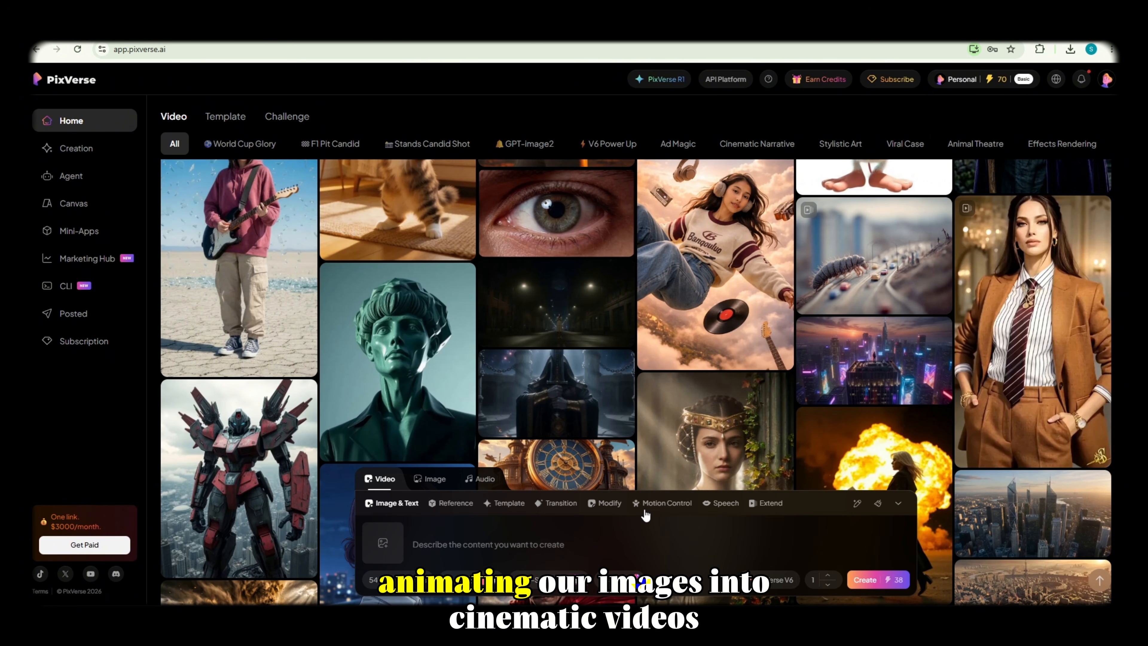
pyautogui.click(389, 548)
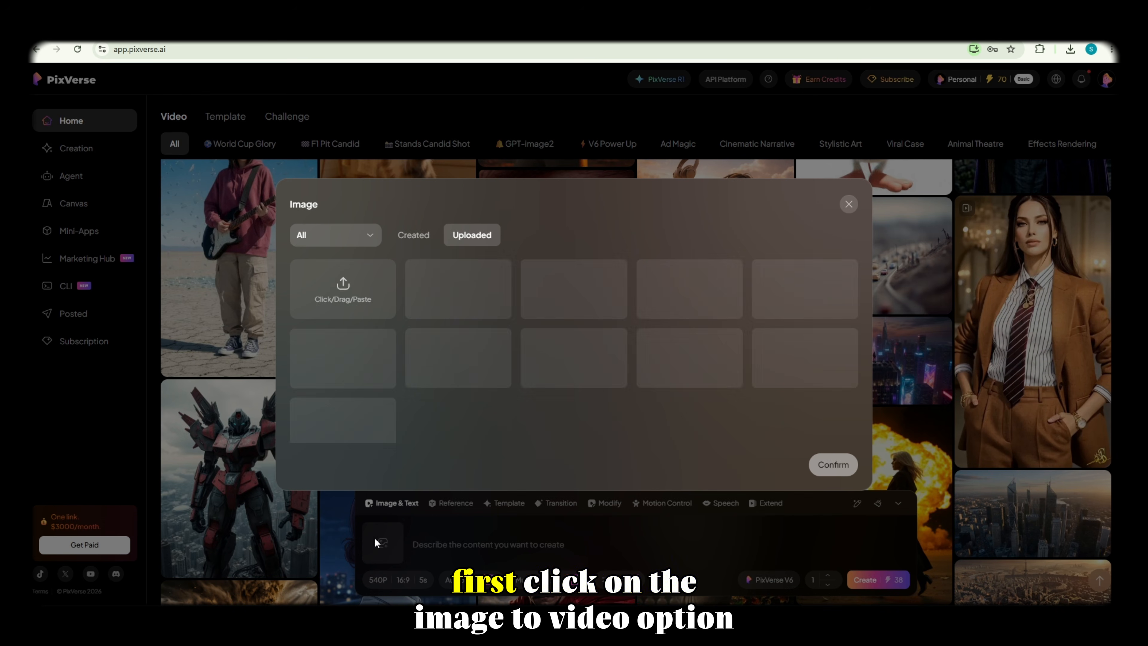
pyautogui.click(352, 307)
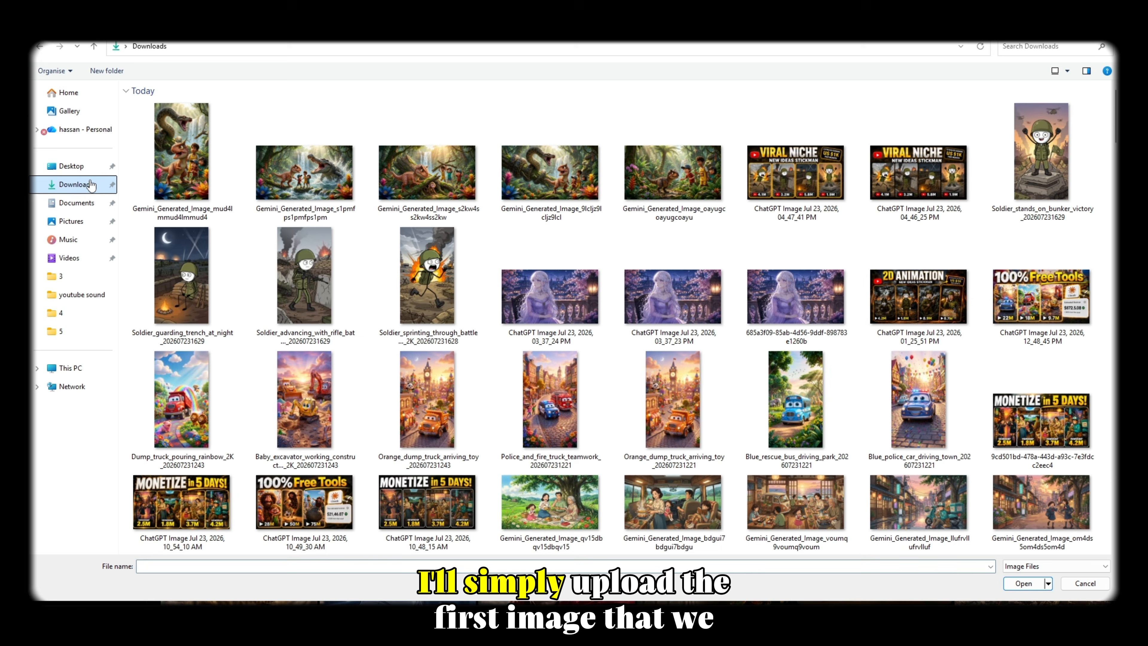
pyautogui.click(304, 172)
pyautogui.keyDown('ctrl'); pyautogui.click(429, 181); pyautogui.keyUp('ctrl')
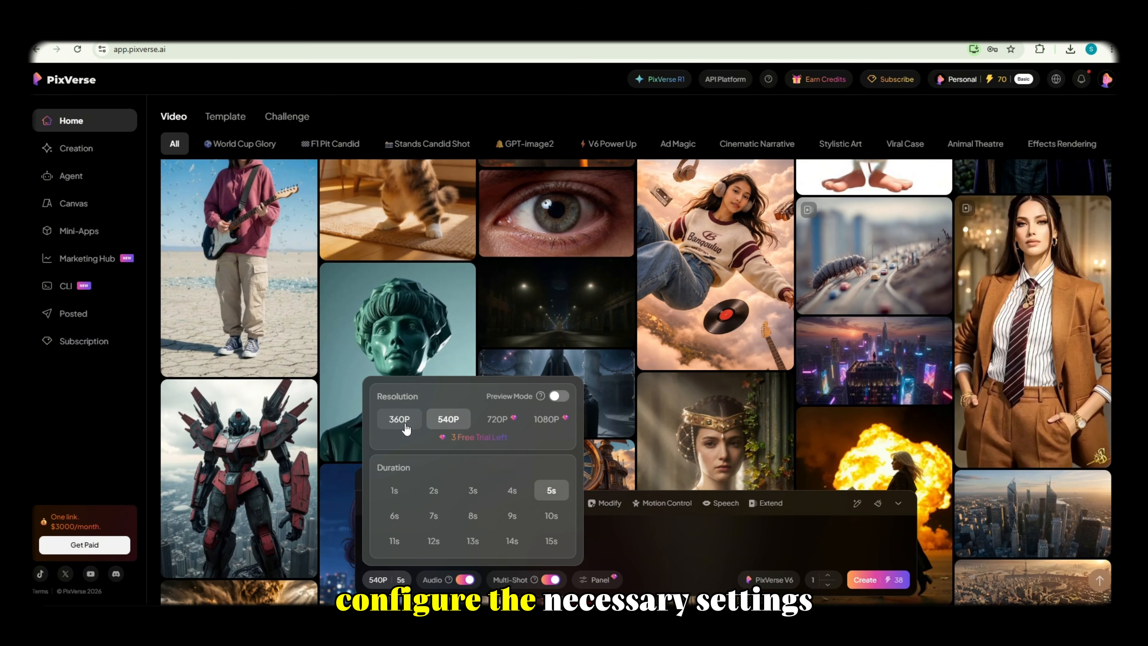
pyautogui.click(437, 425)
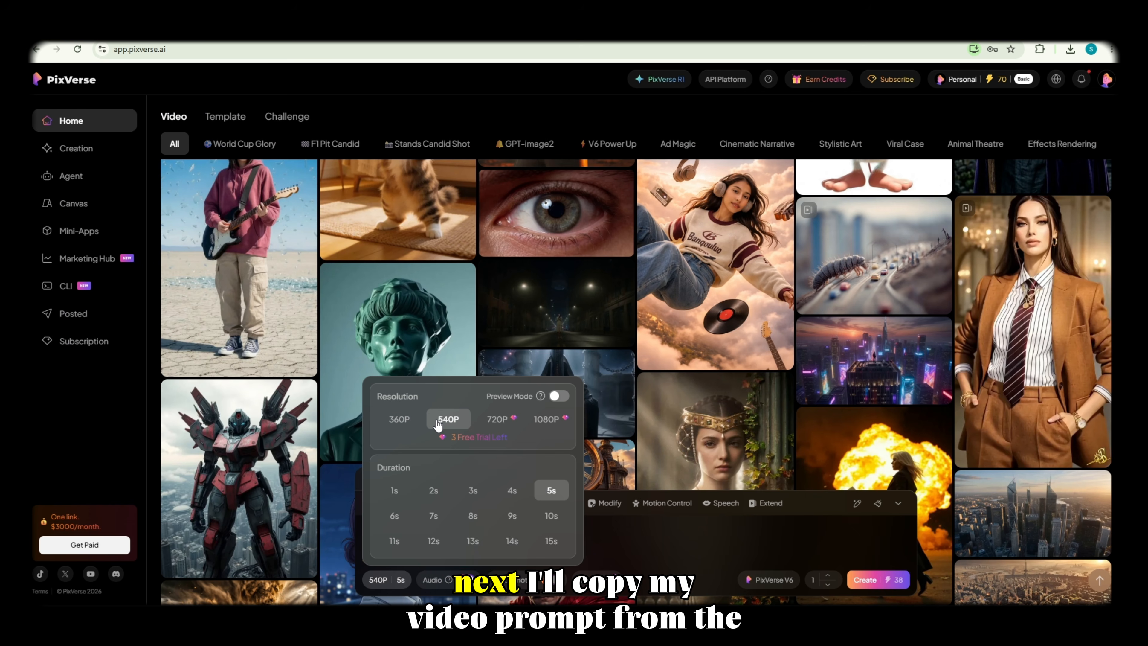
pyautogui.click(399, 419)
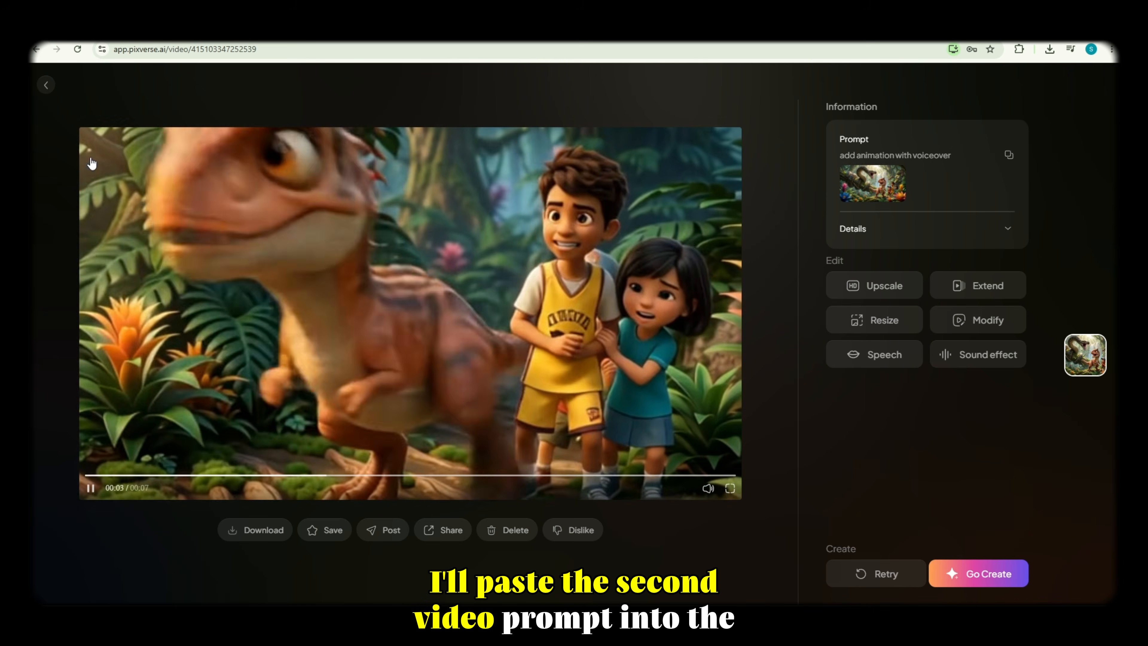
# Step: Create the crocodile scene video with the prompt "add animation with voiceover" at 360P and 7s, and review the generated video
pyautogui.click(45, 85)
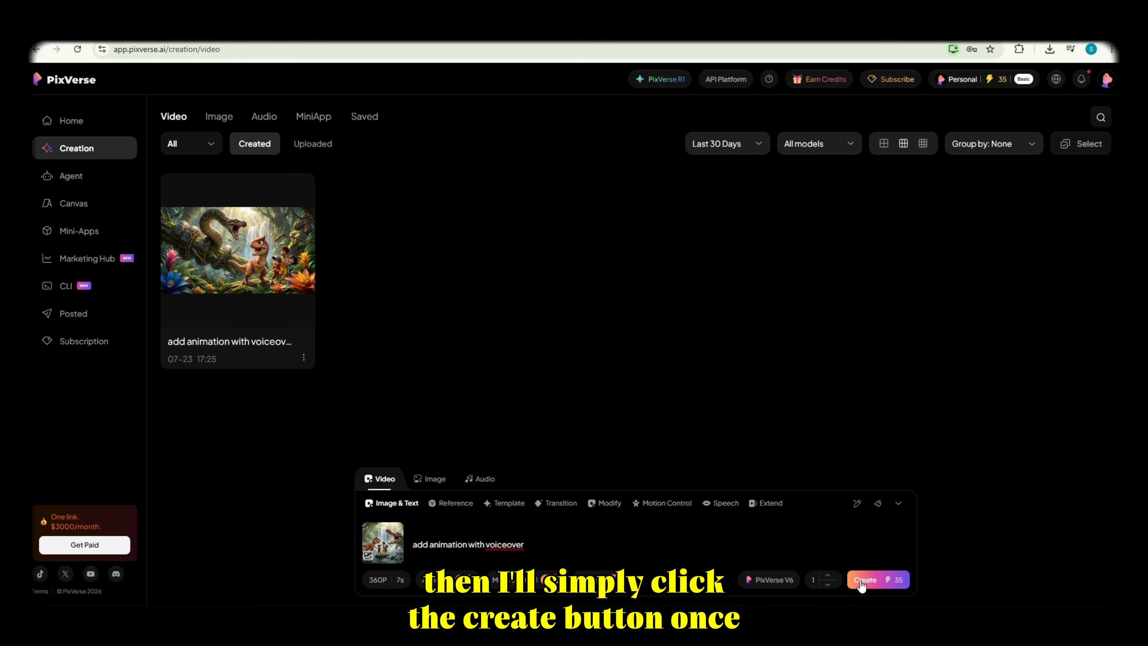
pyautogui.click(864, 580)
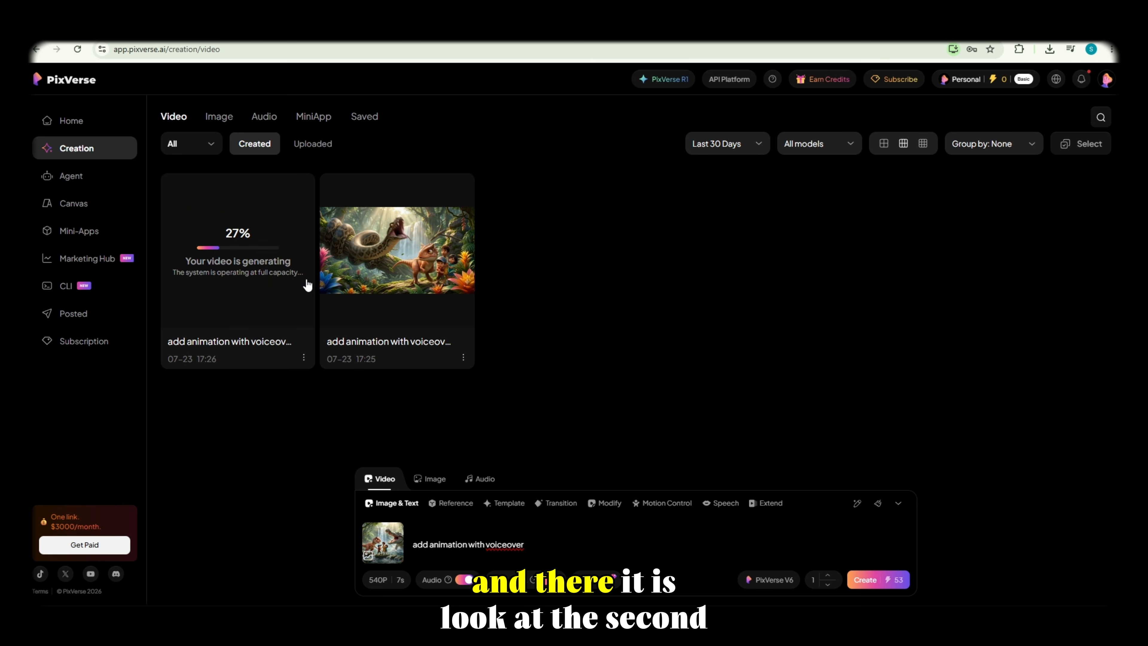
pyautogui.click(397, 253)
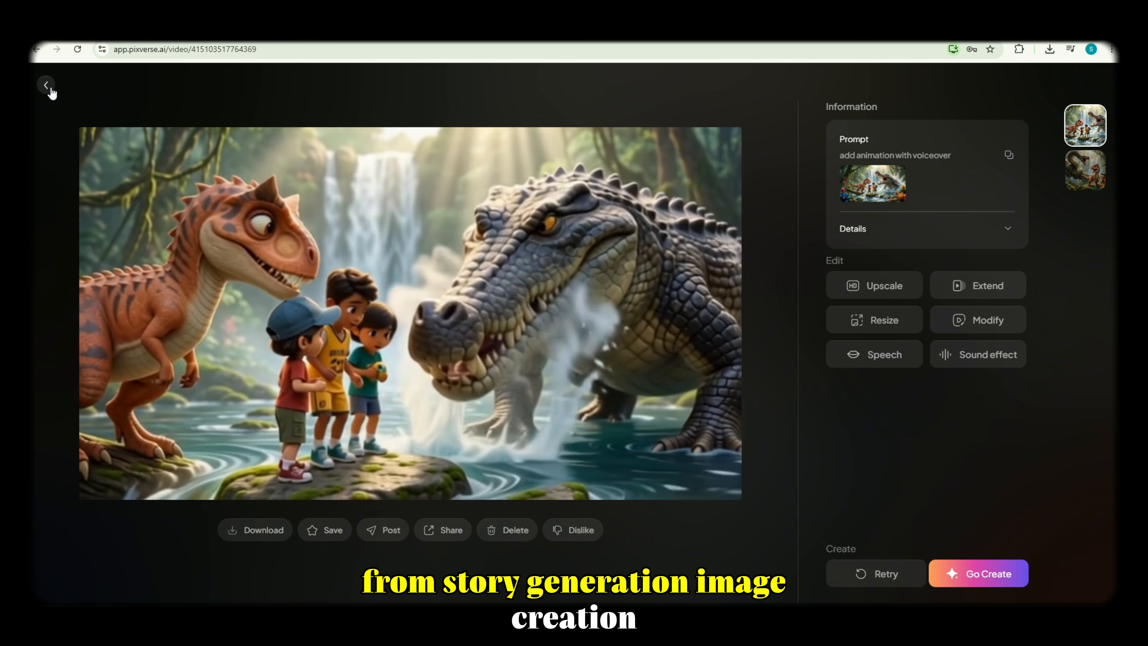
pyautogui.click(51, 91)
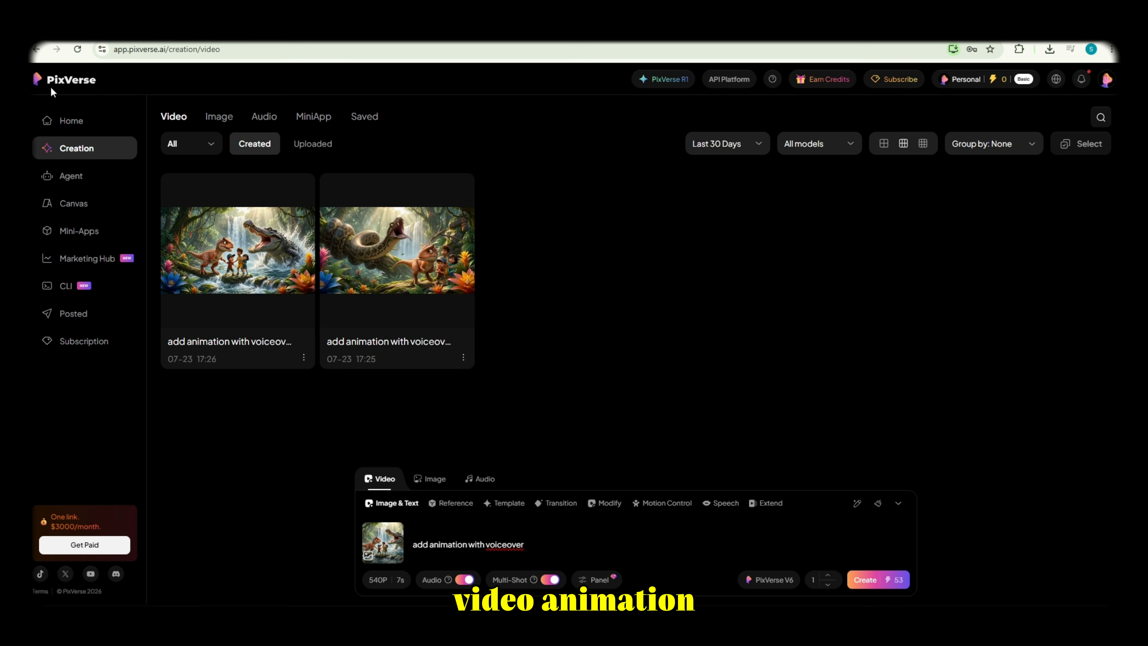